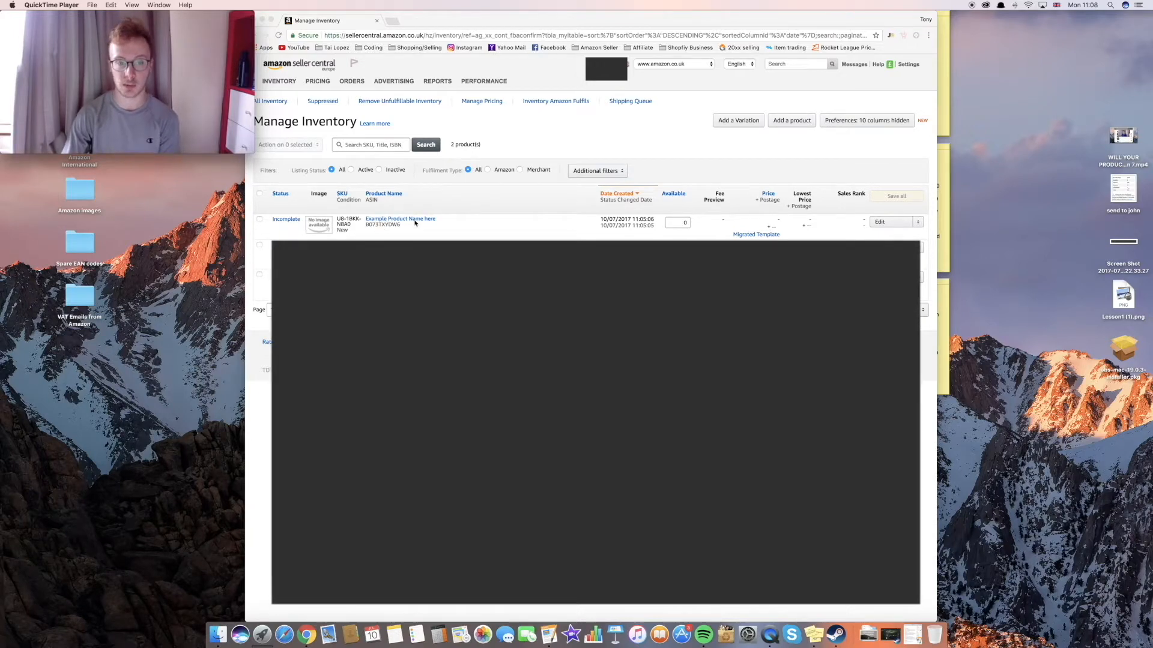
# Select the Example Product Name here listing in the inventory and start sending or replenishing its inventory.
pyautogui.click(281, 83)
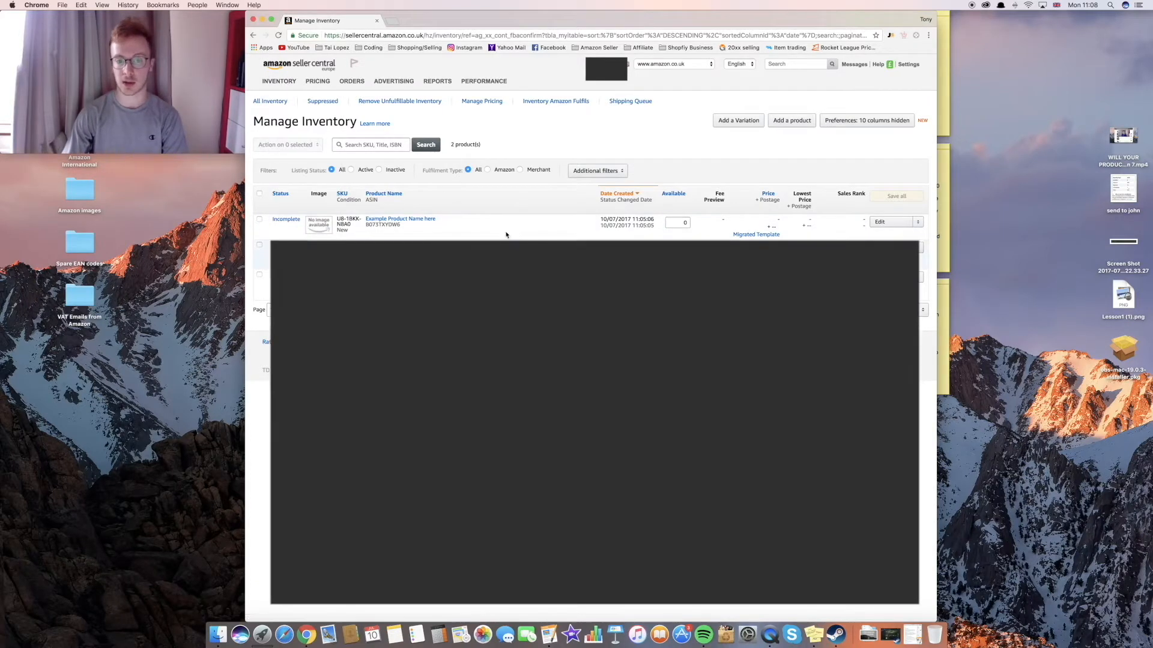
pyautogui.click(260, 220)
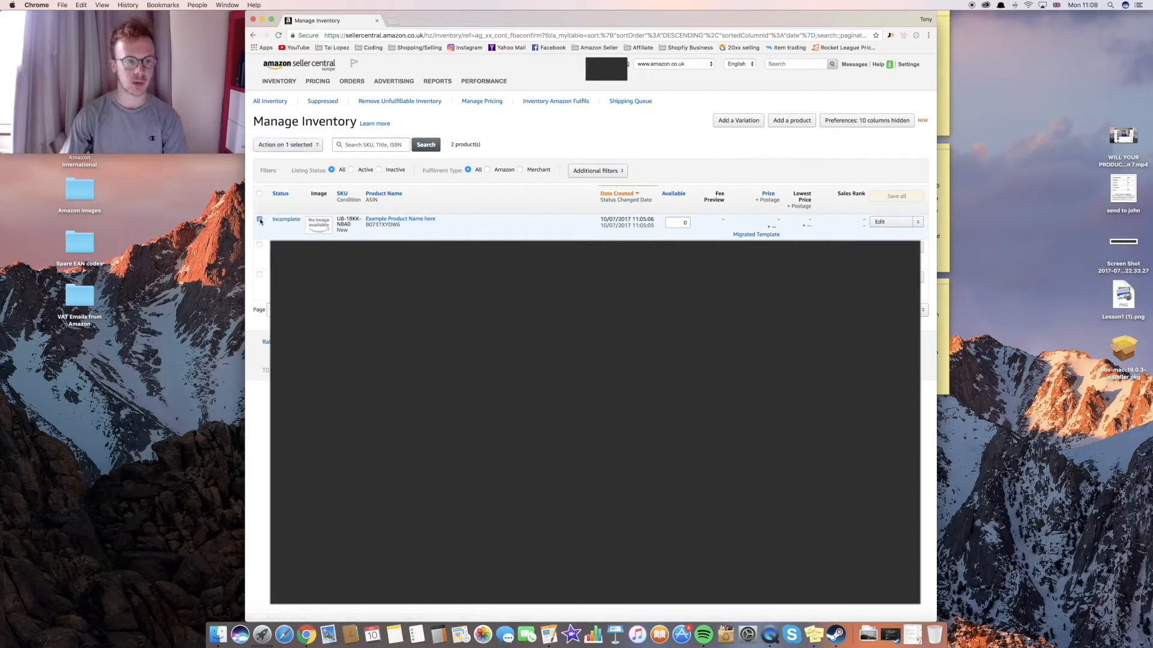
pyautogui.click(296, 147)
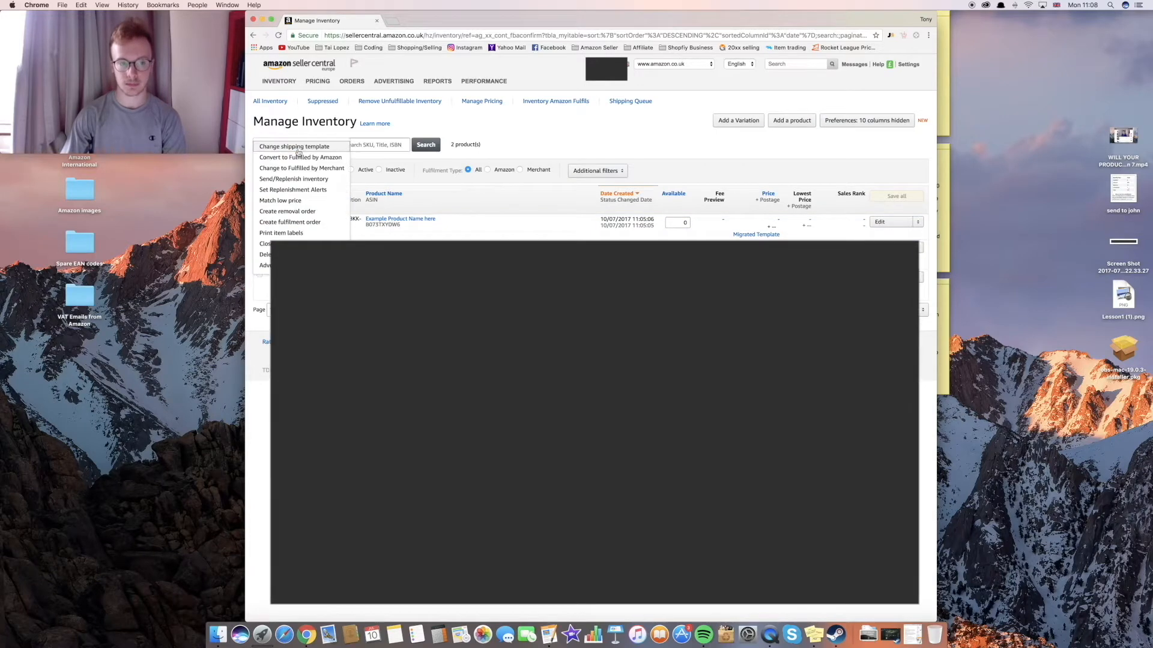
pyautogui.click(297, 180)
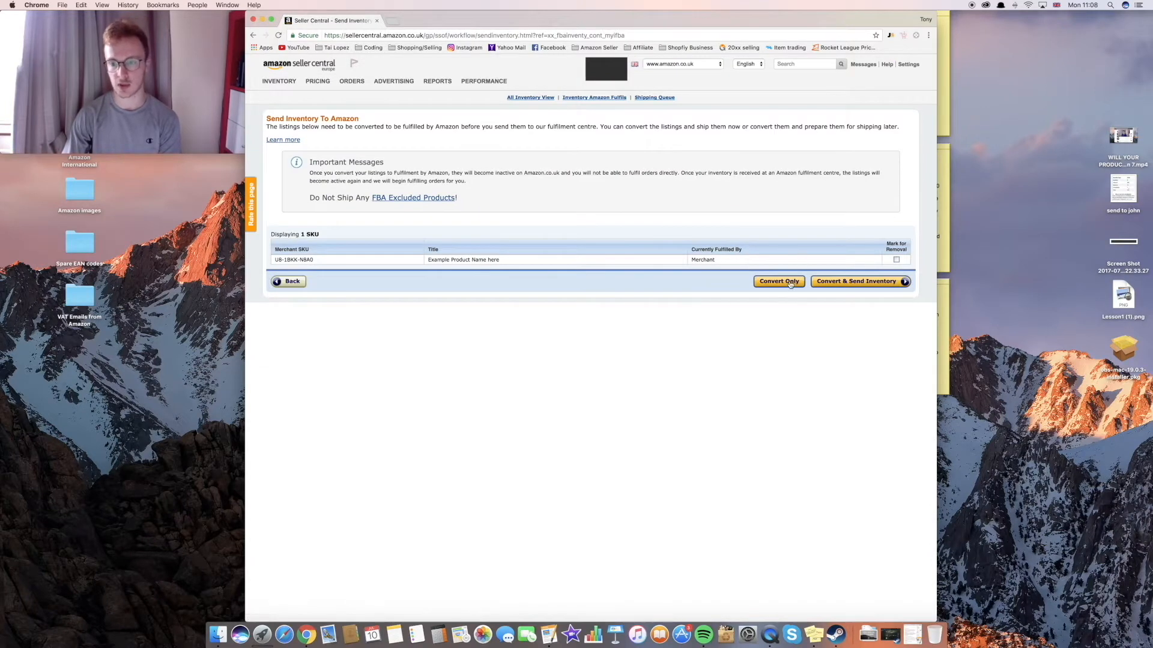
# Convert the merchant-fulfilled example product to Fulfilment by Amazon and proceed to sending its inventory.
pyautogui.moveTo(716, 261); pyautogui.dragTo(691, 260)
pyautogui.click(717, 263)
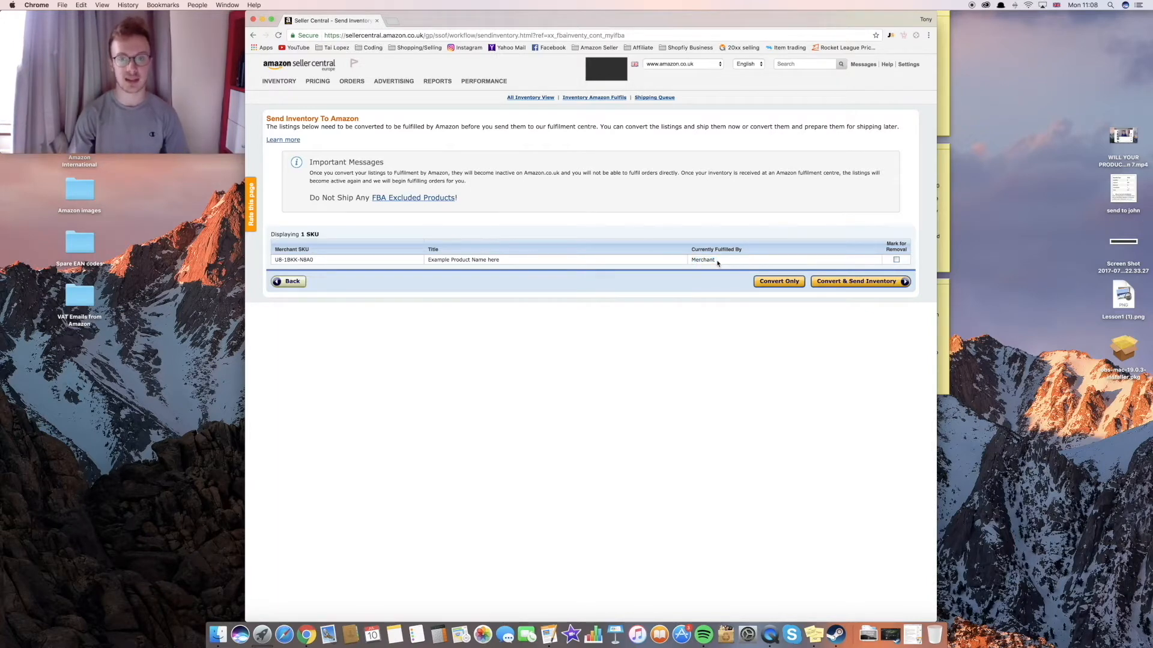
pyautogui.click(849, 282)
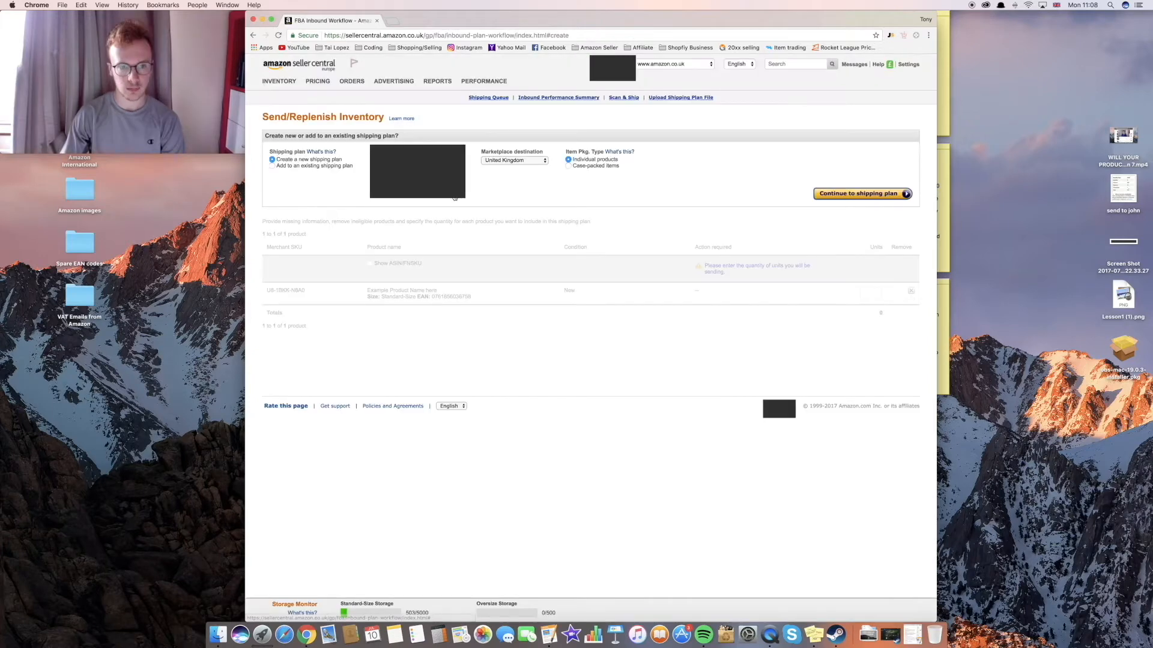
# Create a new shipping plan for individual products with a different ship-from address and United Kingdom as the marketplace destination.
pyautogui.click(450, 198)
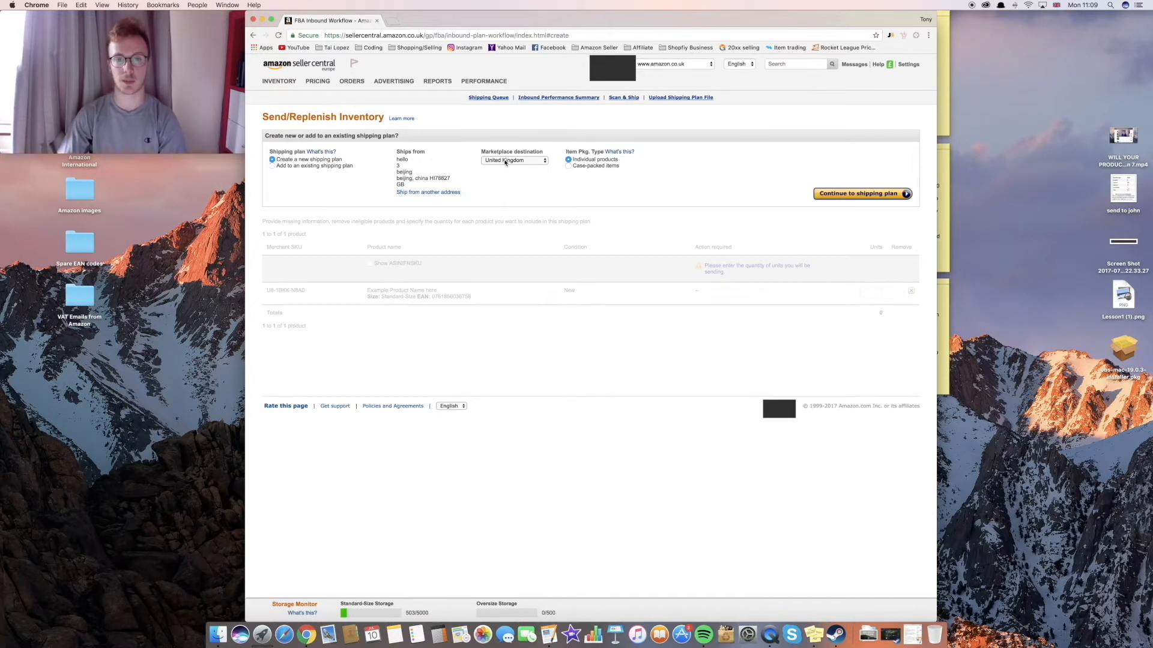
pyautogui.click(504, 161)
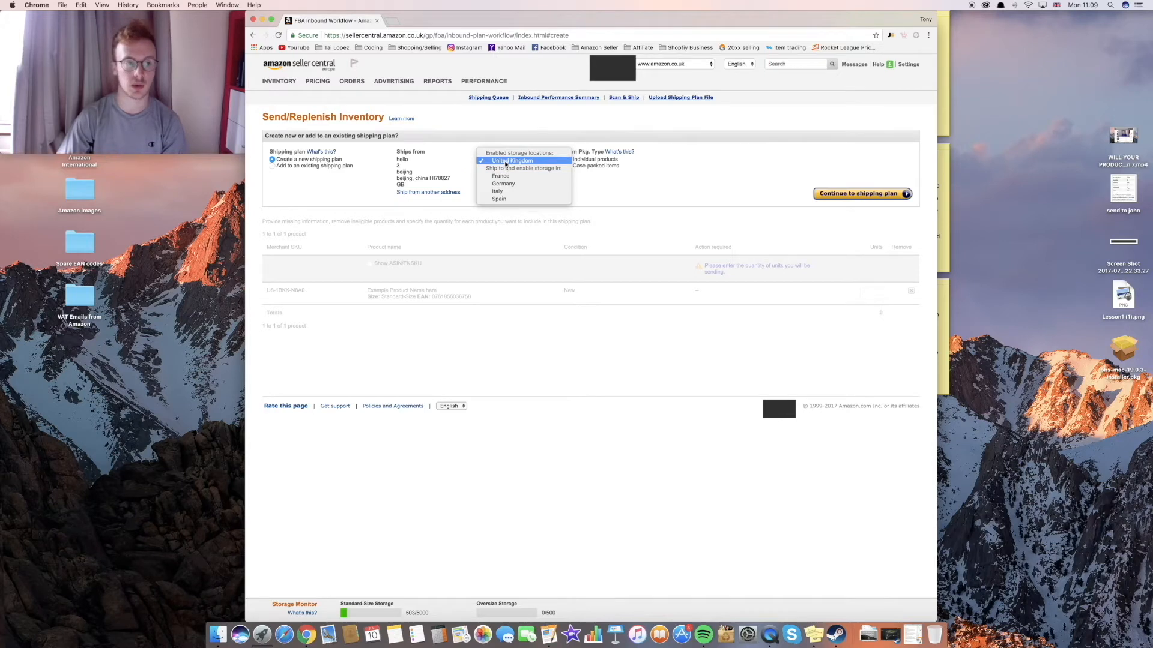
pyautogui.click(505, 161)
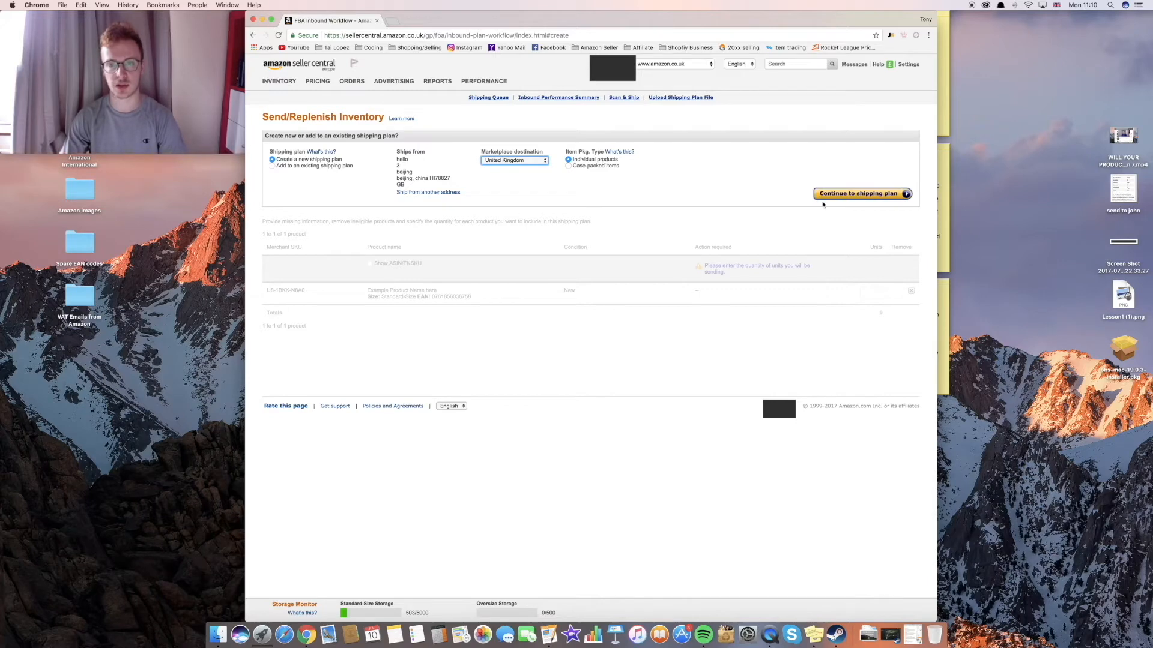
pyautogui.click(875, 194)
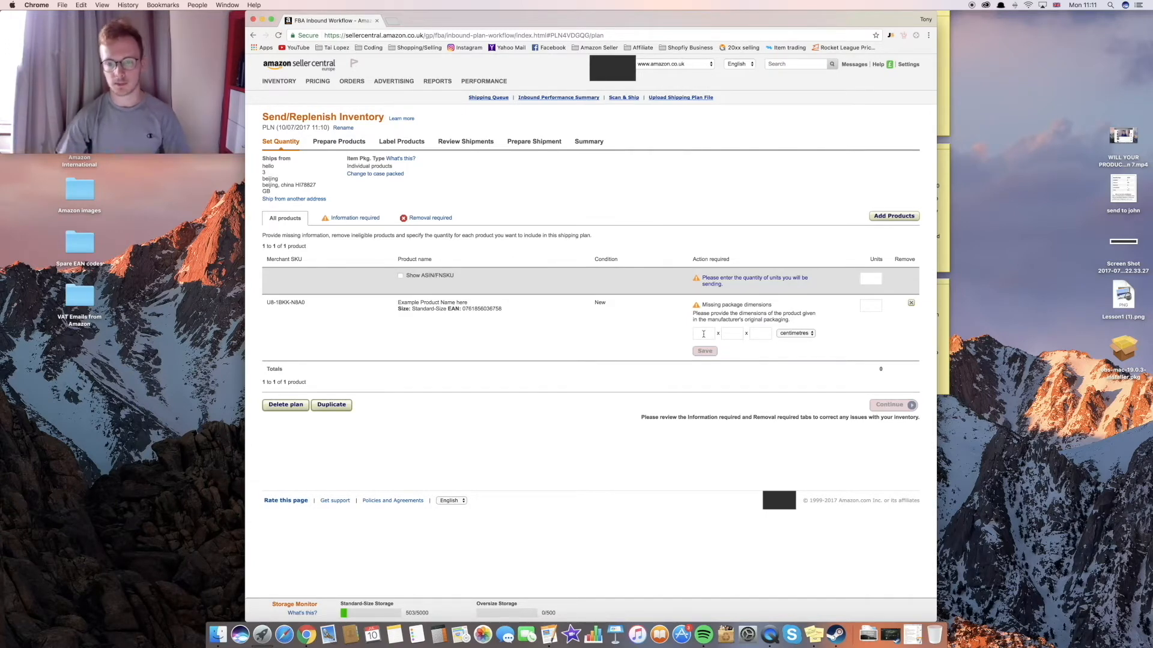
# Try to enter package dimensions of 10 x 5 x 12 centimetres for the example product.
pyautogui.click(703, 334)
pyautogui.write('10')
pyautogui.press('Tab')
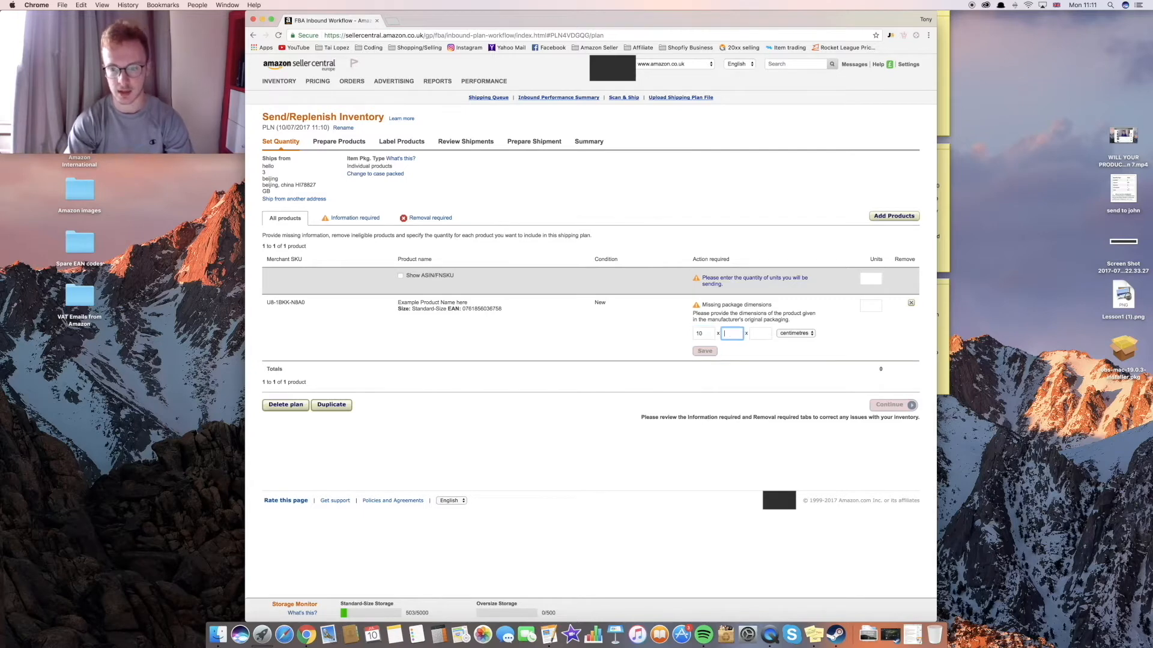
pyautogui.press('Tab')
pyautogui.write('12')
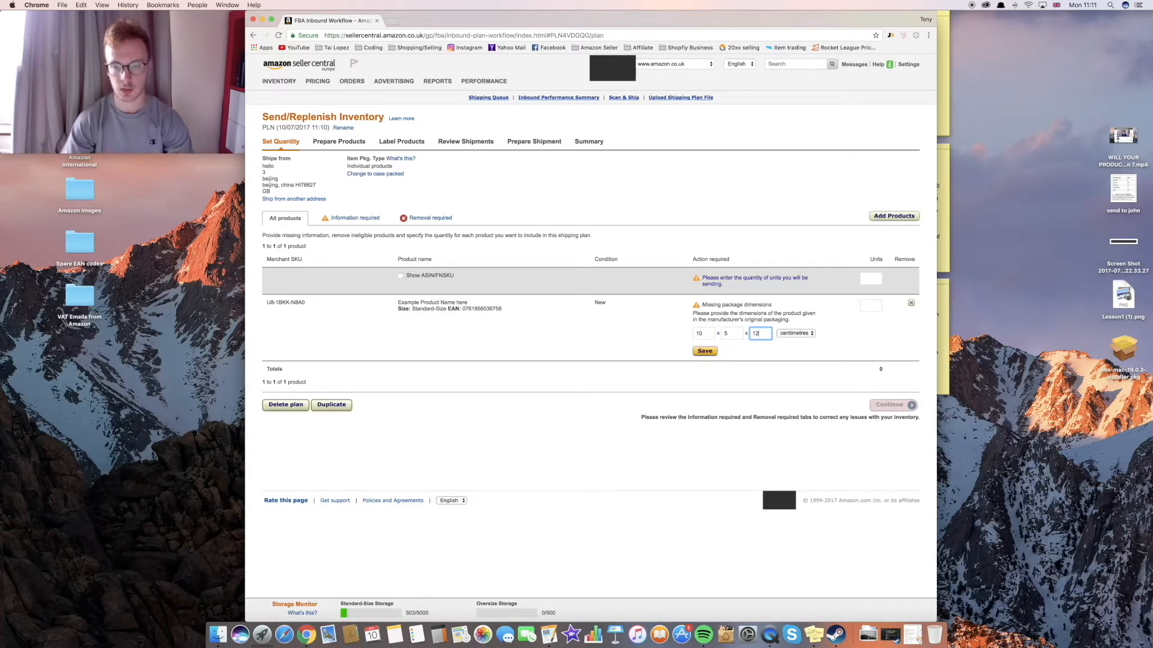
# Set the quantity of the example product in the shipping plan to 300 units.
pyautogui.click(879, 280)
pyautogui.press('Tab')
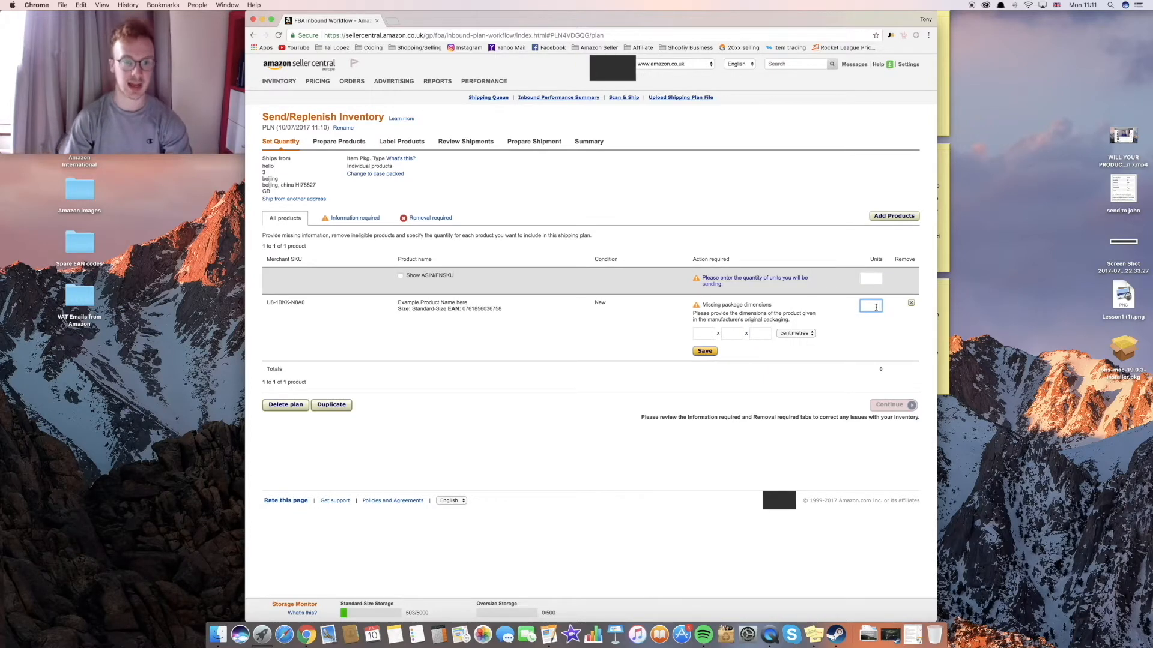
pyautogui.write('300')
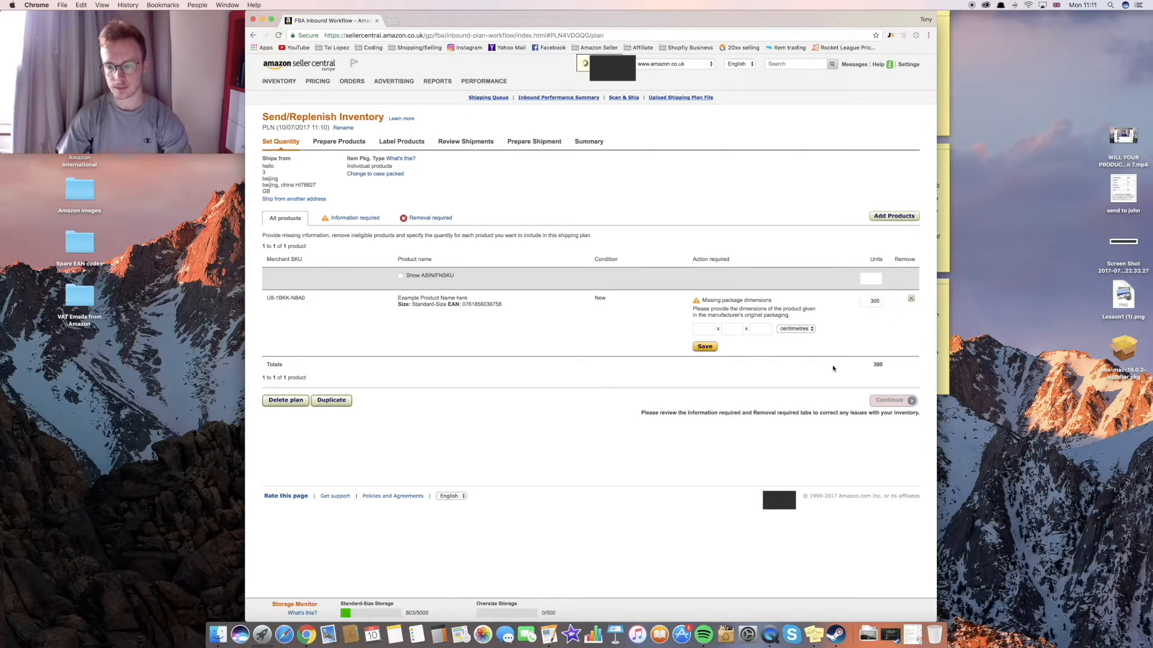
# Save package dimensions of 10 x 15 x 12 centimetres for the product and continue to product preparation.
pyautogui.click(699, 329)
pyautogui.write('10')
pyautogui.press('Tab')
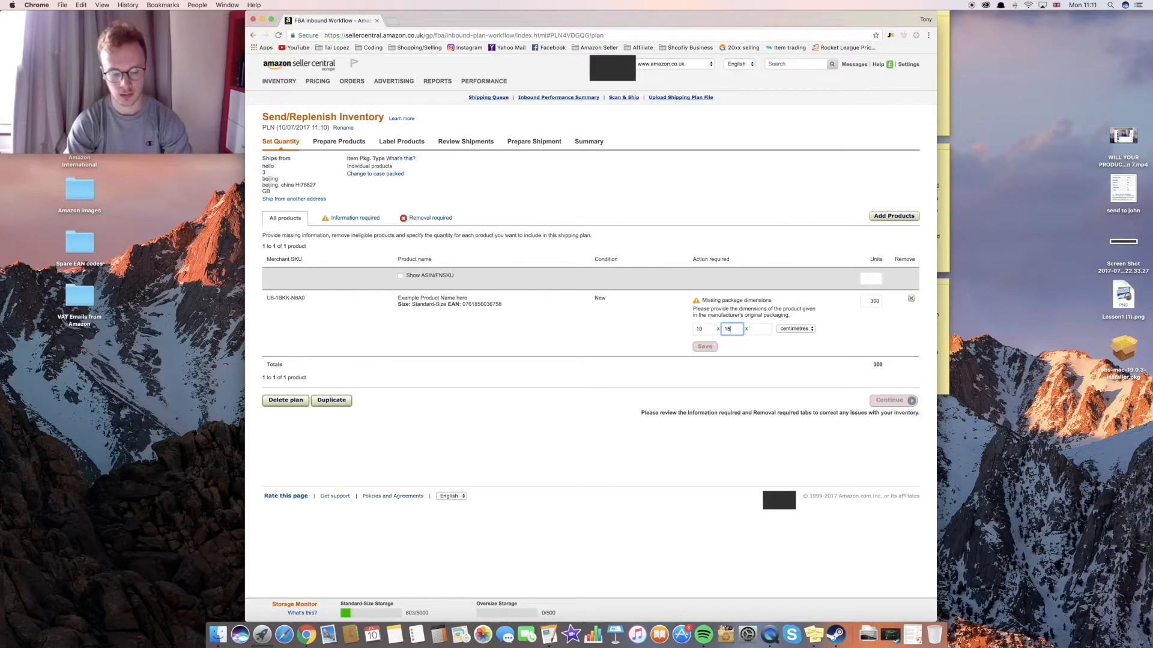
pyautogui.press('Tab')
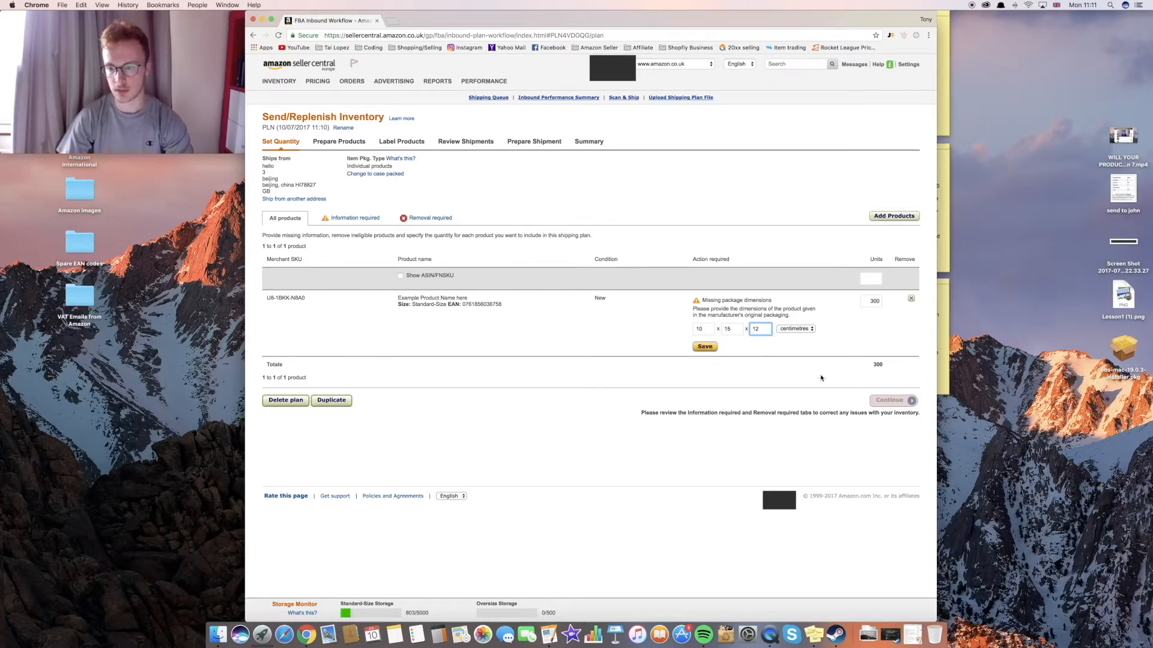
pyautogui.click(704, 346)
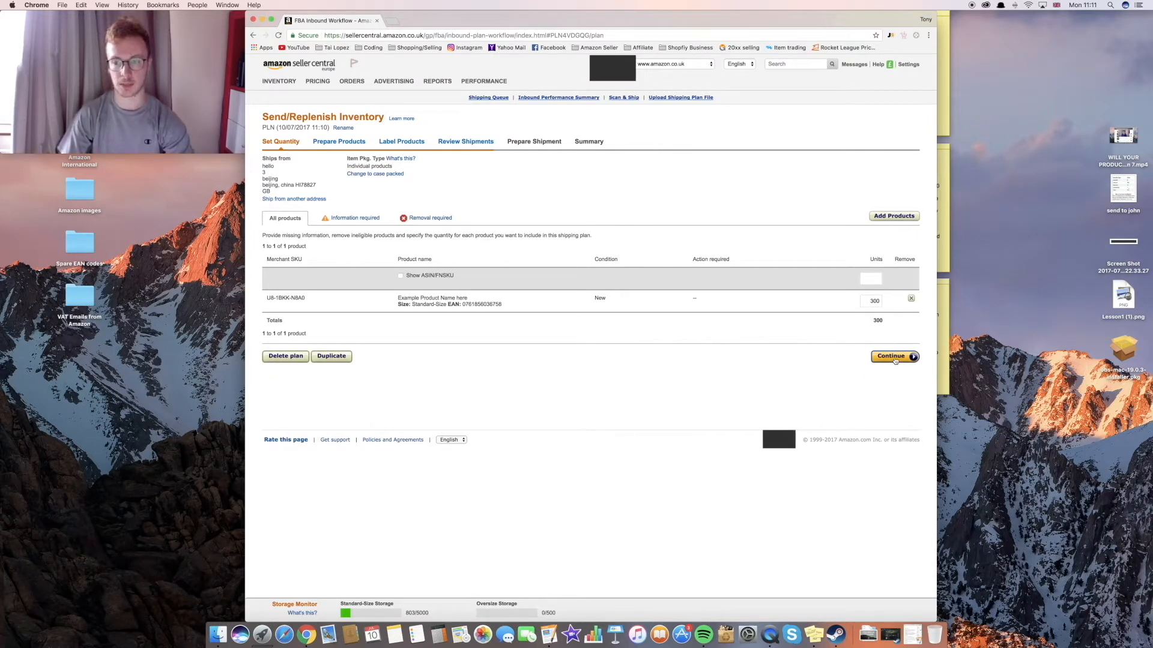
pyautogui.click(893, 357)
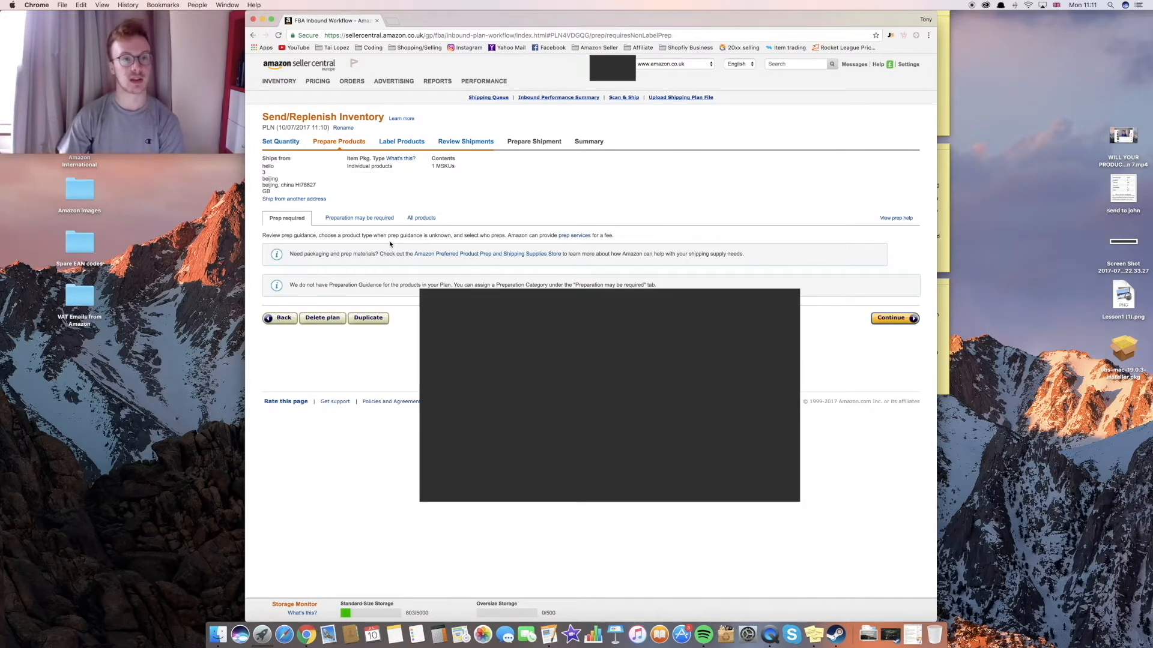
# Assign preparation of all products in the plan to the Seller and continue to product labelling.
pyautogui.click(368, 219)
pyautogui.click(428, 219)
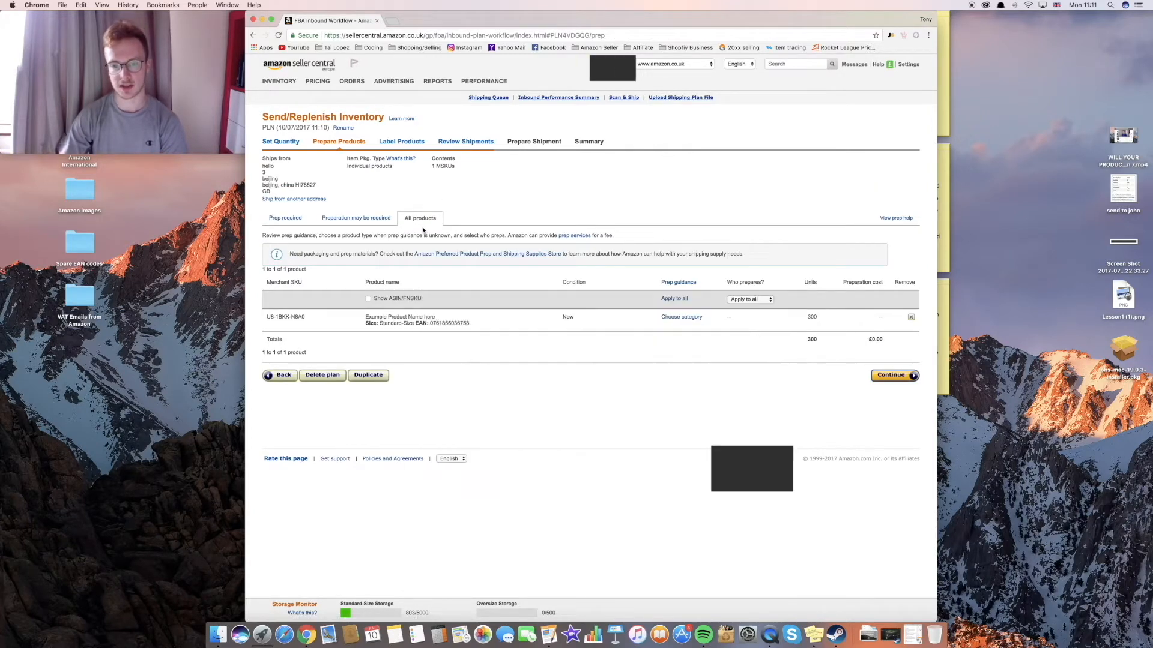
pyautogui.click(766, 301)
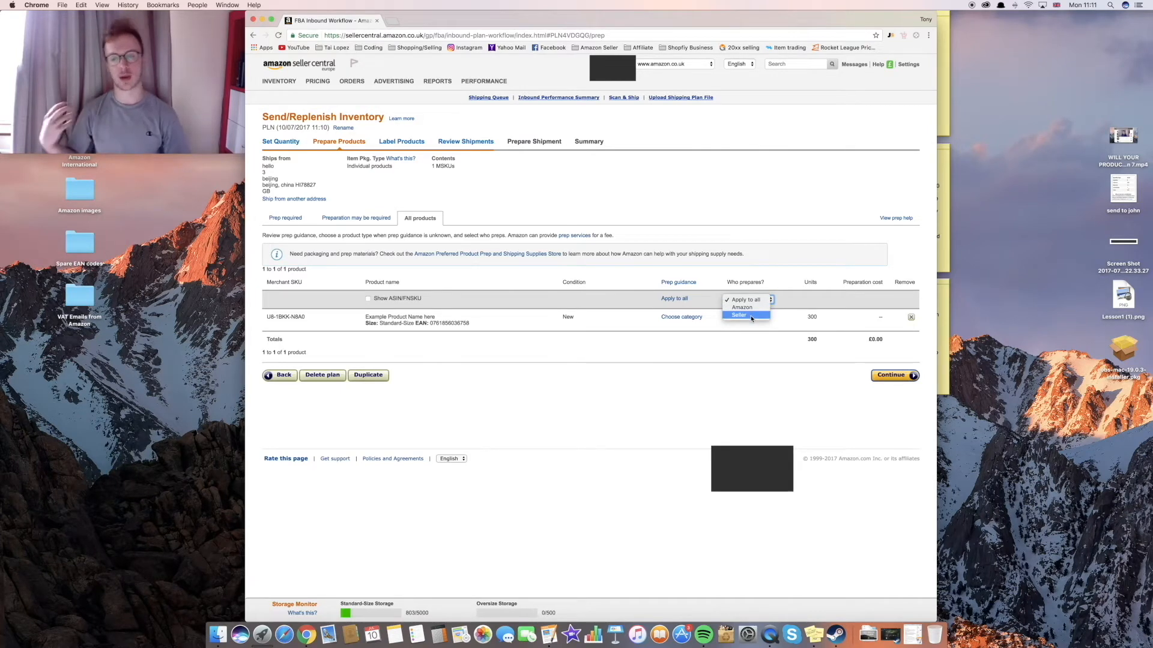
pyautogui.click(751, 316)
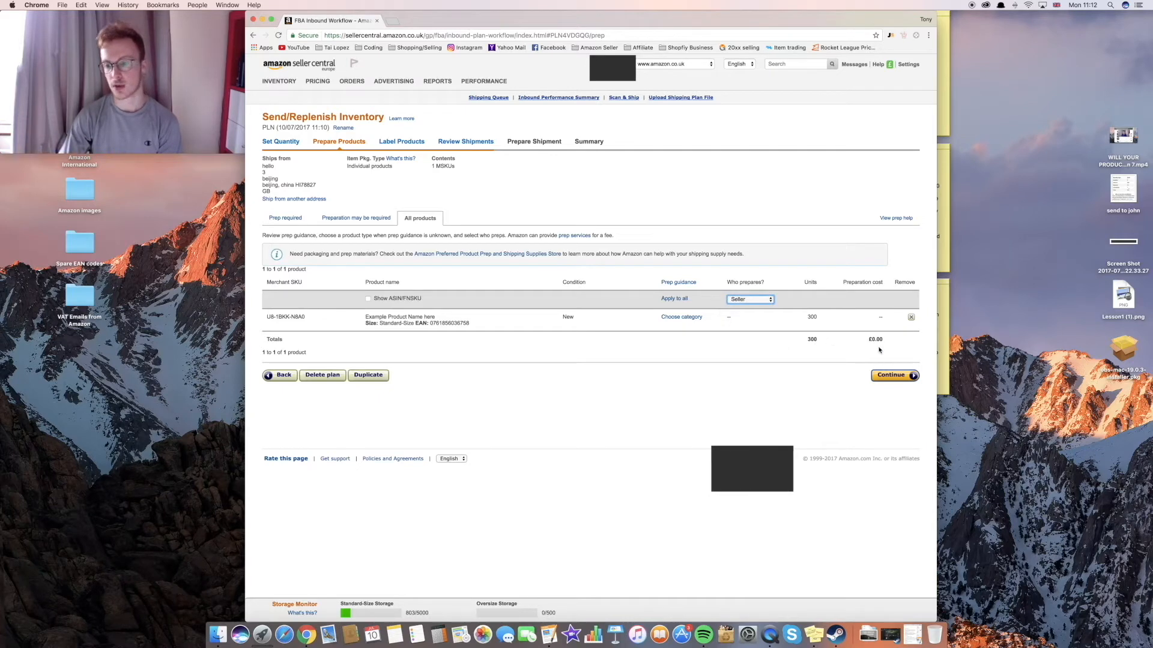
pyautogui.click(900, 380)
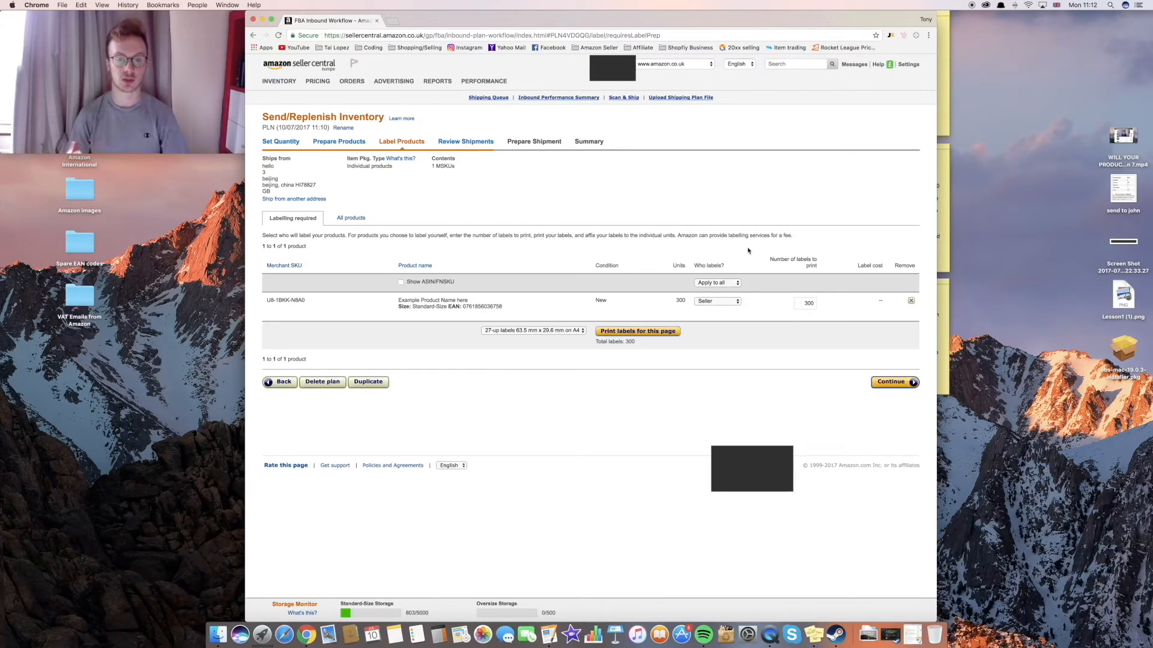
# Assign labelling of all products to the Seller and generate the 300 labels as 27-up sheets on A4.
pyautogui.click(718, 283)
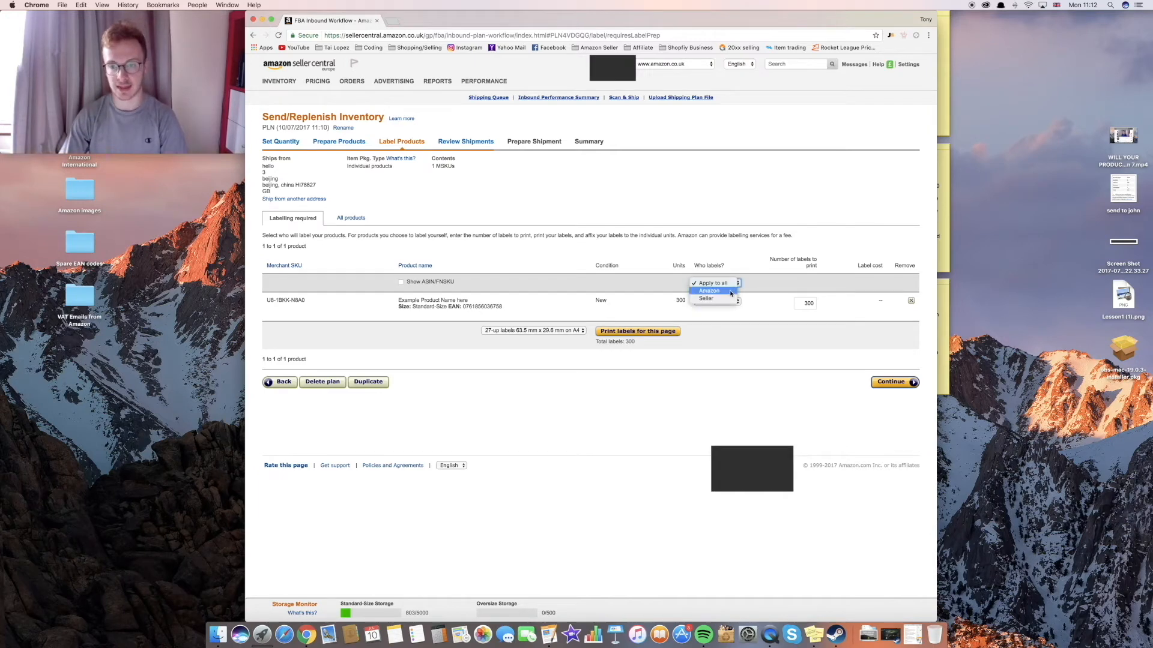
pyautogui.click(726, 293)
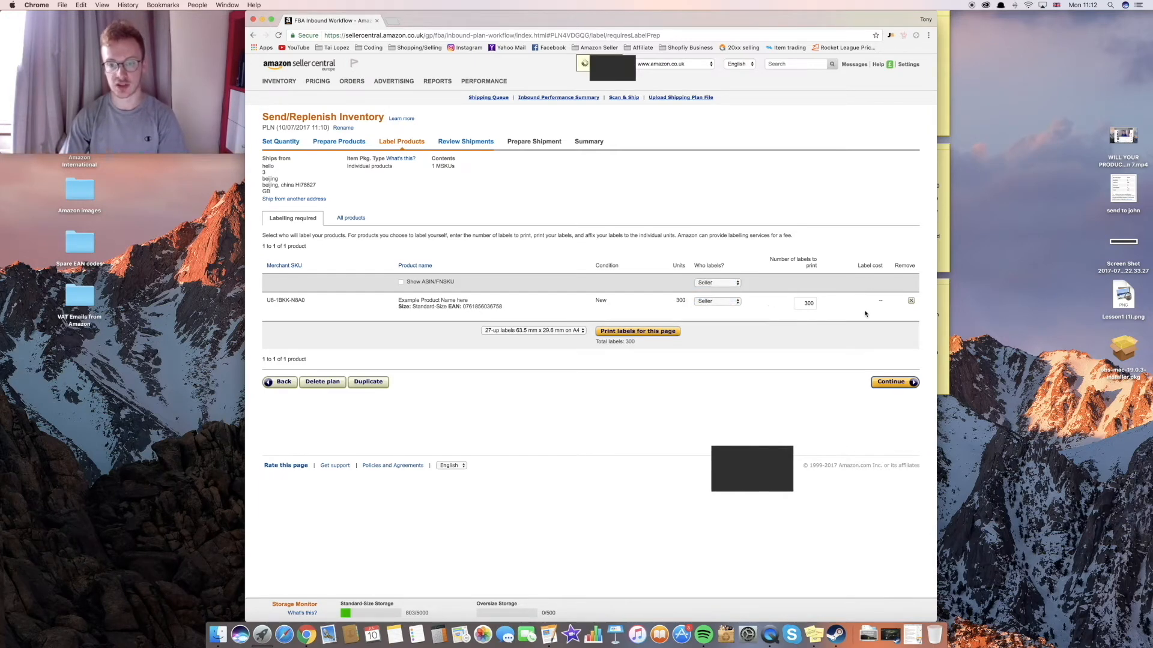
pyautogui.click(611, 334)
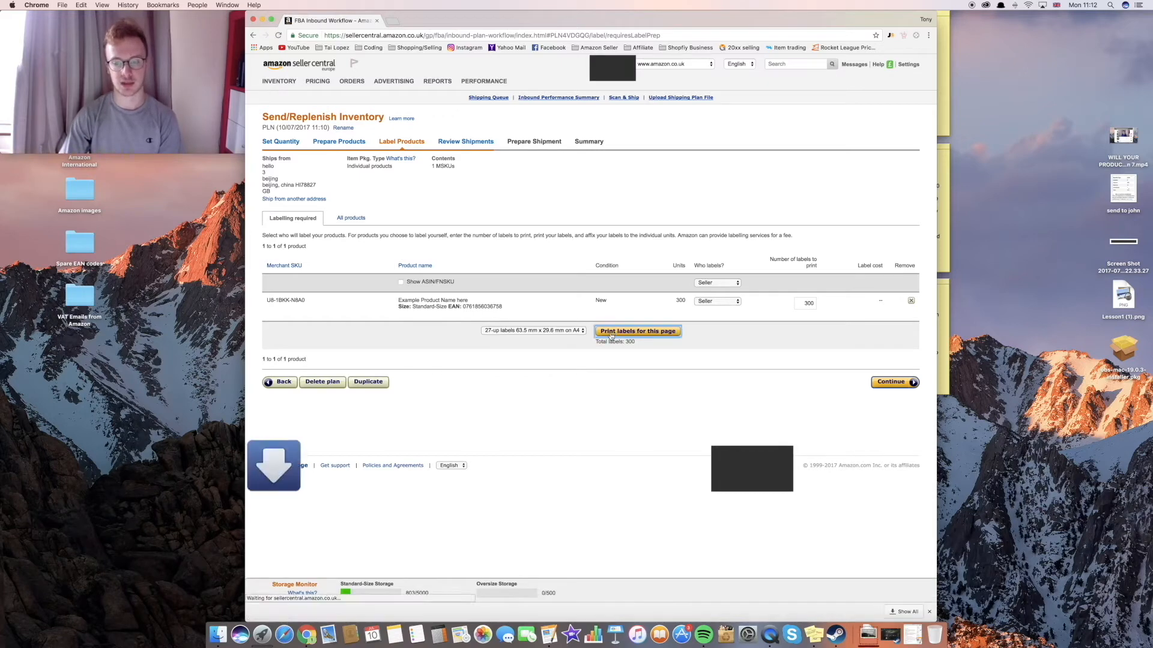
# Open products (2).pdf, capture a screenshot of the first barcode label, and close the file.
pyautogui.doubleClick(84, 504)
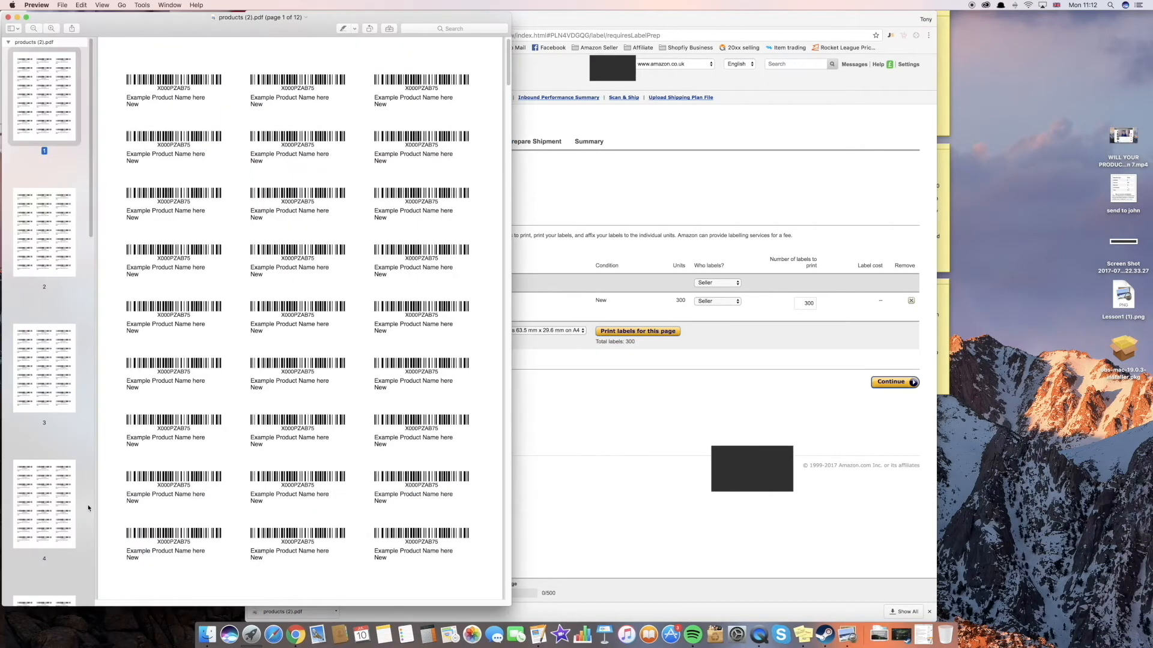
pyautogui.moveTo(282, 28); pyautogui.dragTo(633, 27)
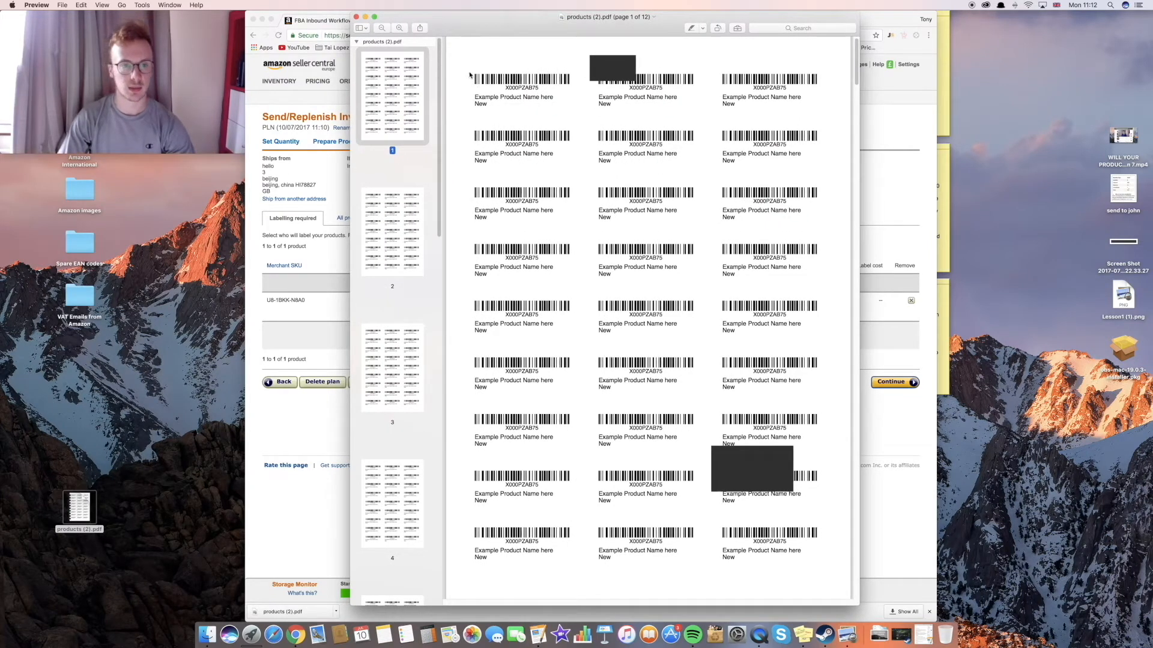
pyautogui.moveTo(467, 68); pyautogui.dragTo(478, 120)
pyautogui.click(584, 125)
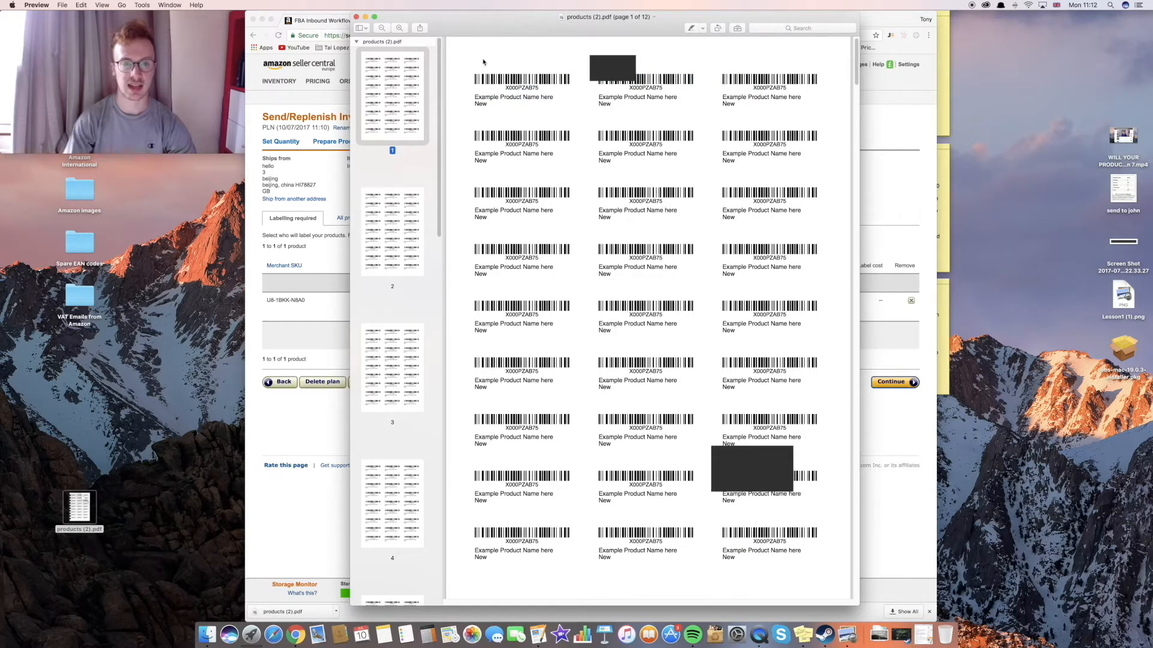
pyautogui.press('super+shift+4')
pyautogui.moveTo(463, 62); pyautogui.dragTo(591, 126)
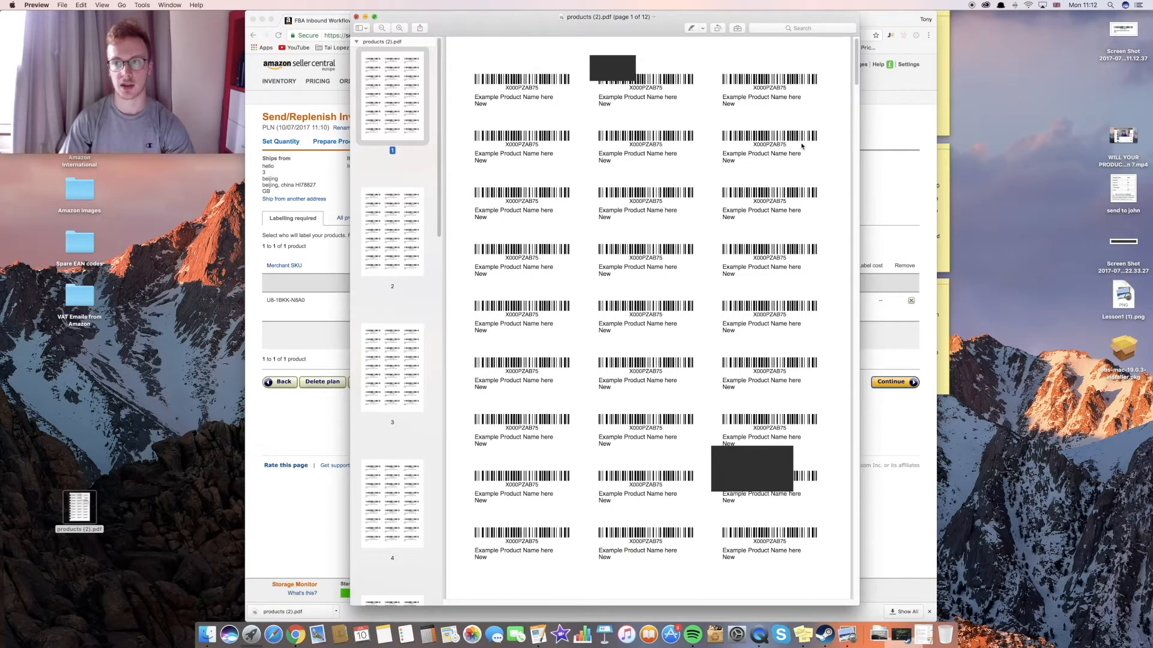
pyautogui.press('super+w')
# Move the new label screenshot aside on the desktop and rename it EXAMPLE PRODUCT SKU 11.12.37.
pyautogui.moveTo(1127, 40); pyautogui.dragTo(1071, 39)
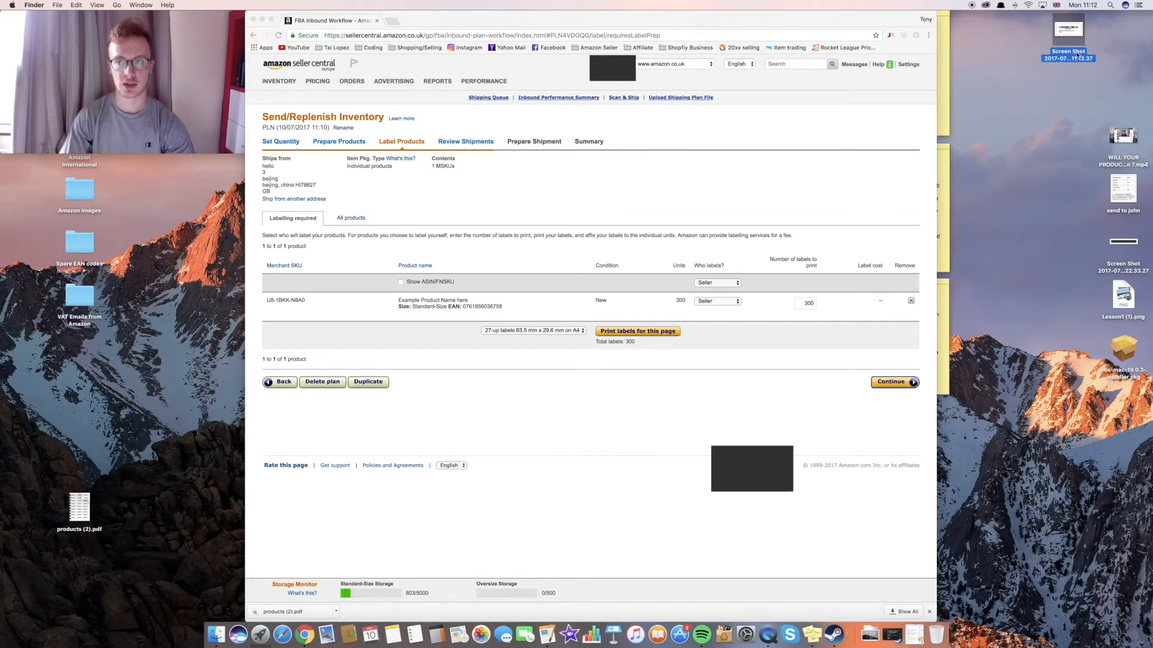
pyautogui.click(1072, 53)
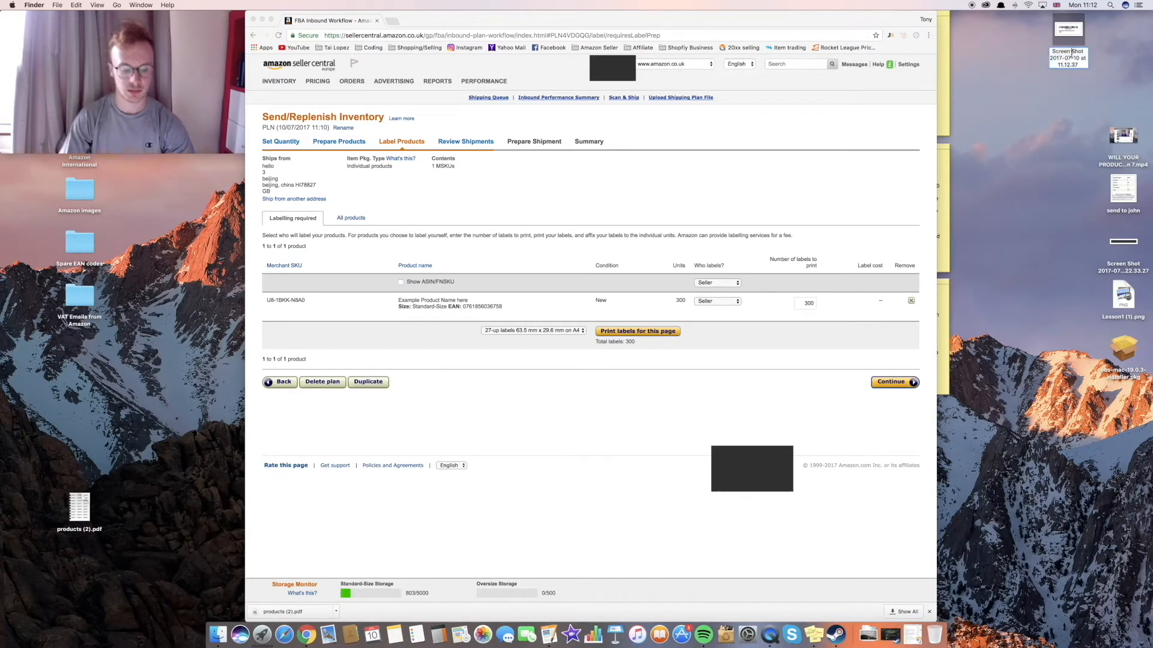
pyautogui.press('BackSpace')
pyautogui.press('BackSpace')
pyautogui.press('BackSpace')
pyautogui.press('BackSpace')
pyautogui.press('BackSpace')
pyautogui.press('BackSpace')
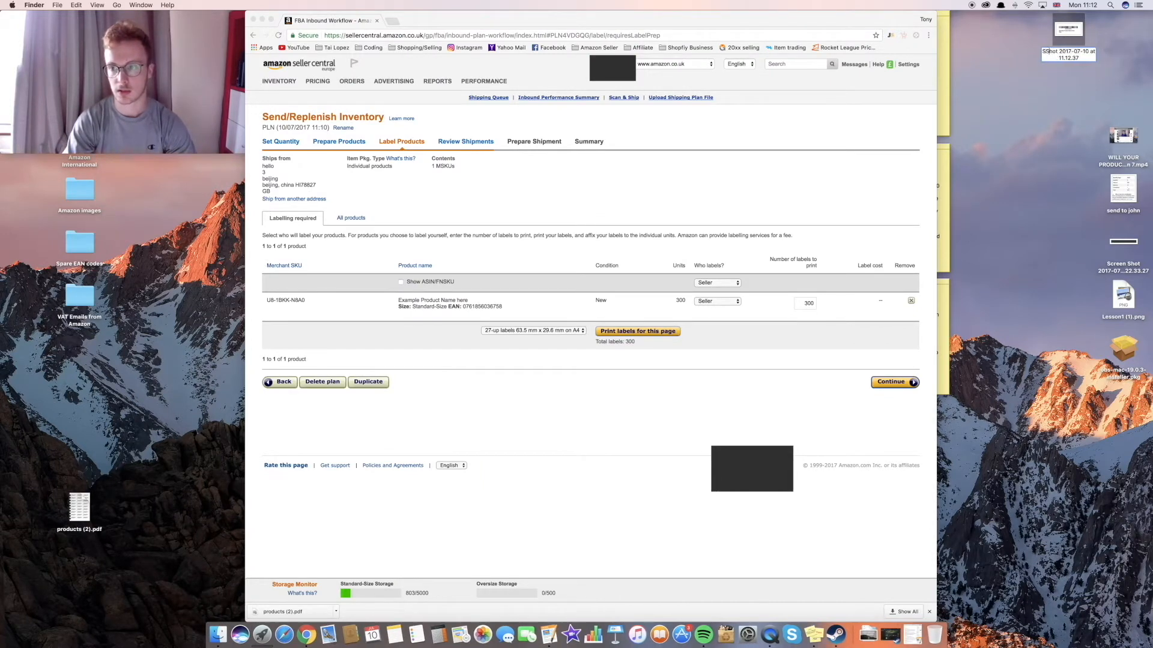
pyautogui.press('Right')
pyautogui.press('Right')
pyautogui.press('Right')
pyautogui.press('Right')
pyautogui.press('Right')
pyautogui.press('BackSpace')
pyautogui.press('BackSpace')
pyautogui.press('BackSpace')
pyautogui.press('BackSpace')
pyautogui.press('BackSpace')
pyautogui.press('BackSpace')
pyautogui.press('BackSpace')
pyautogui.press('BackSpace')
pyautogui.press('BackSpace')
pyautogui.press('BackSpace')
pyautogui.press('BackSpace')
pyautogui.press('BackSpace')
pyautogui.press('BackSpace')
pyautogui.press('BackSpace')
pyautogui.press('BackSpace')
pyautogui.press('BackSpace')
pyautogui.press('BackSpace')
pyautogui.press('BackSpace')
pyautogui.press('BackSpace')
pyautogui.press('BackSpace')
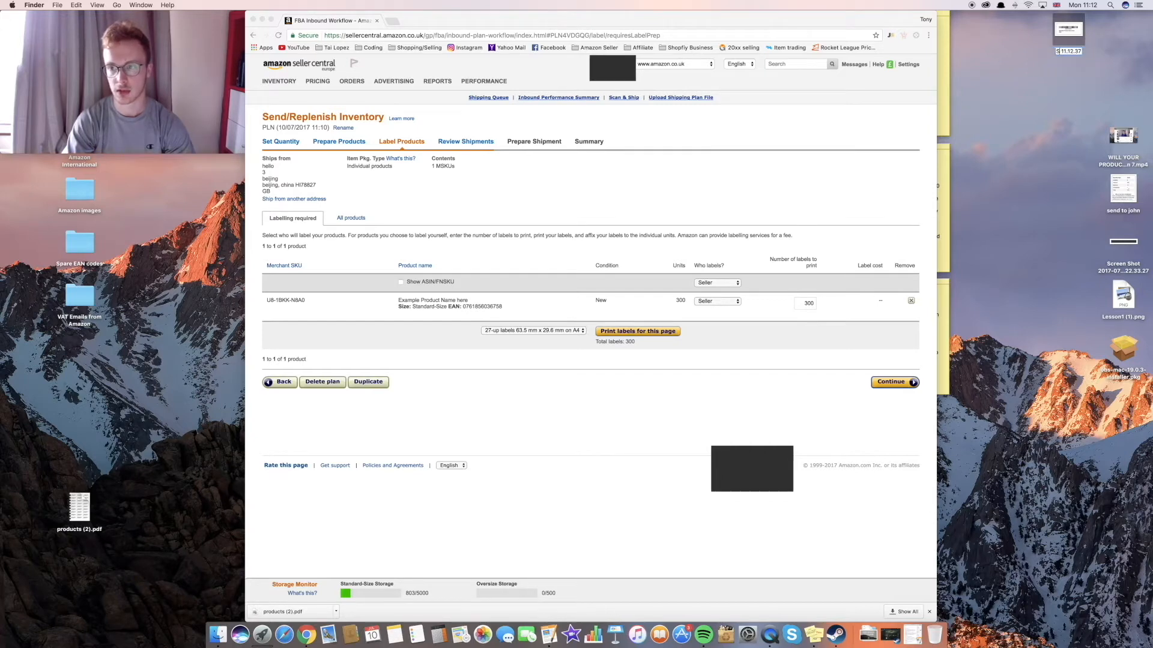
pyautogui.write('EXAMPLE PRO')
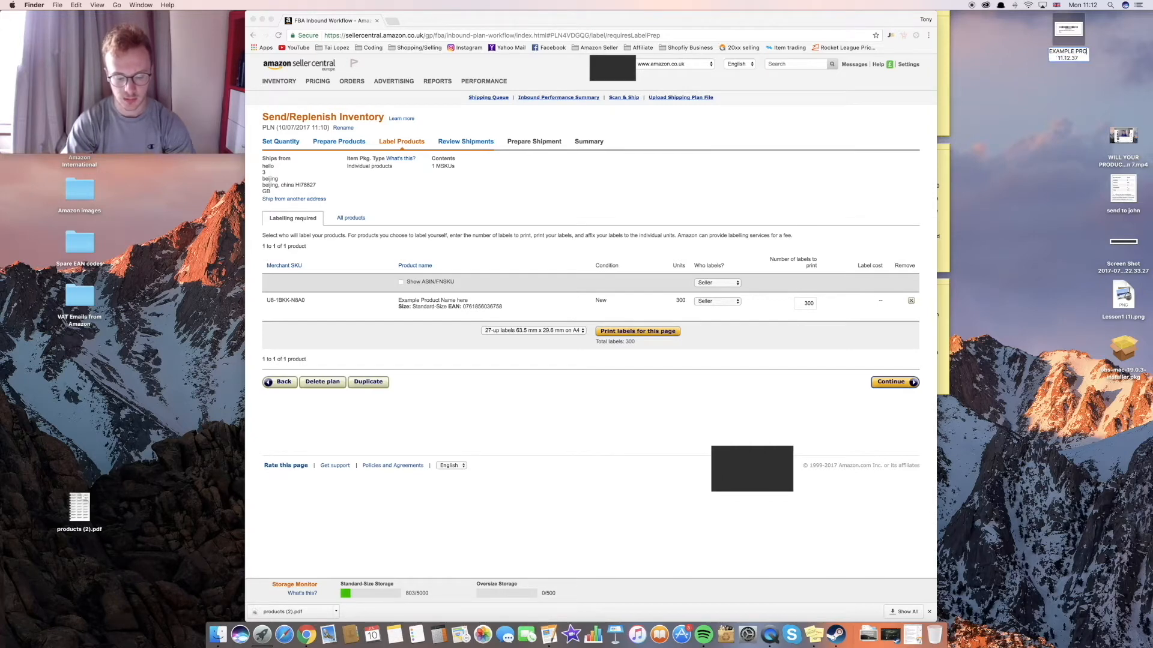
pyautogui.write('DUCT SKU')
pyautogui.click(1028, 96)
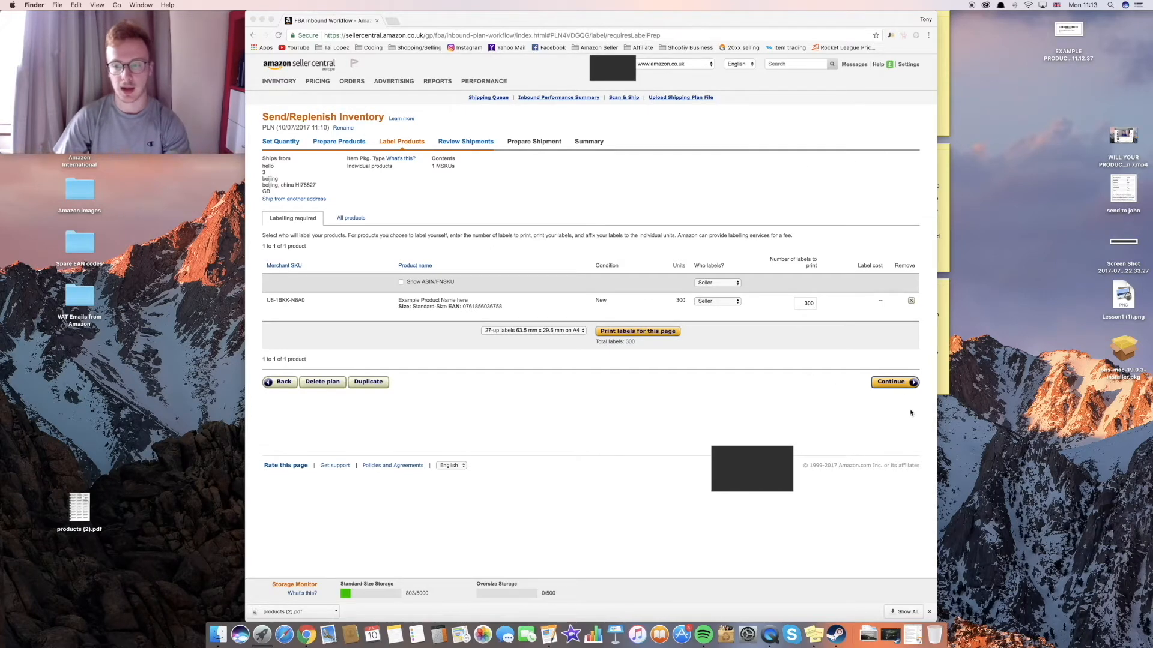
# Continue to the shipment review, name the new shipment ECMAPLE SHIPPING NUMBER 1, and approve it.
pyautogui.click(894, 382)
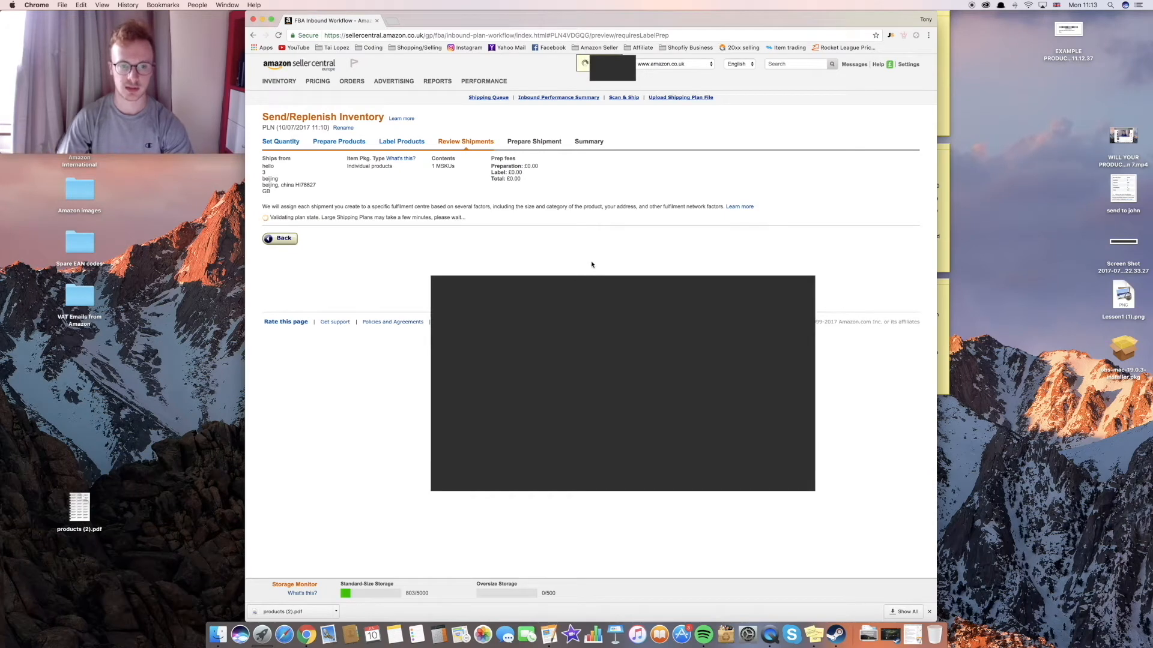
pyautogui.moveTo(381, 252); pyautogui.dragTo(313, 251)
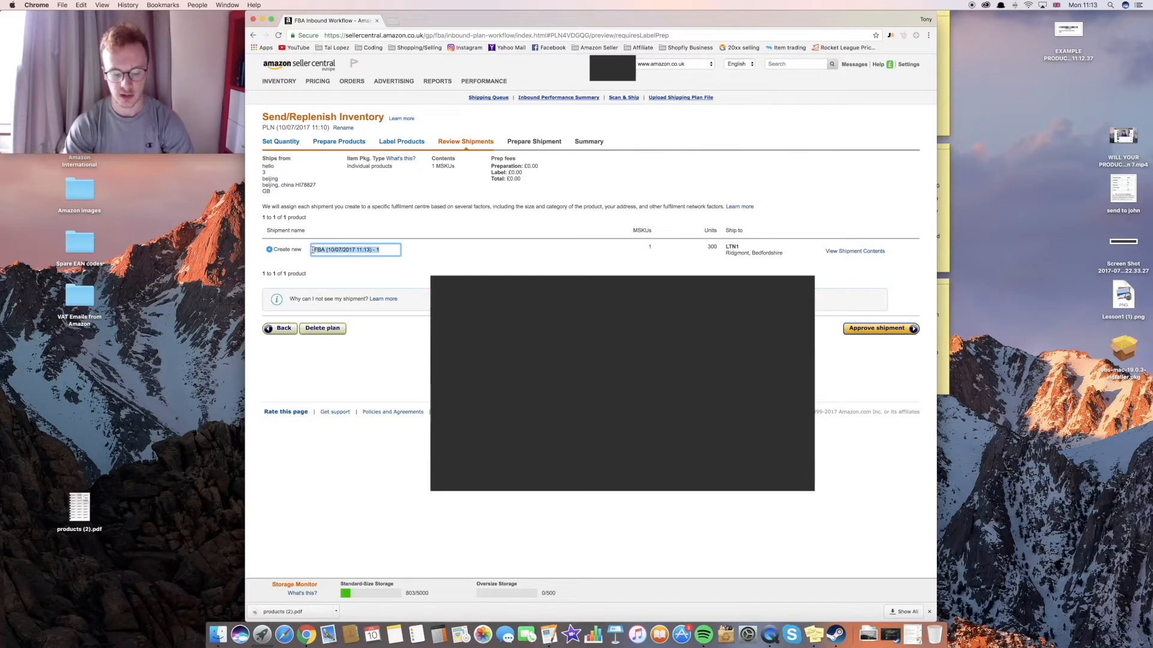
pyautogui.write('ECMAPLE SHIPPING NUMBER 21')
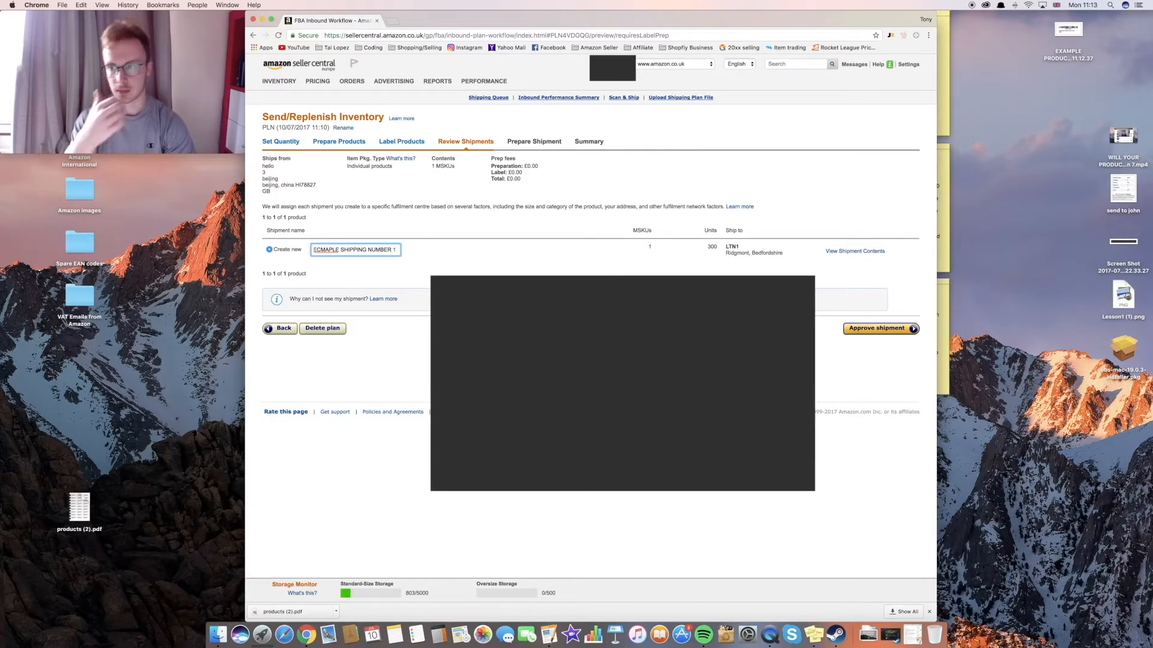
pyautogui.click(888, 329)
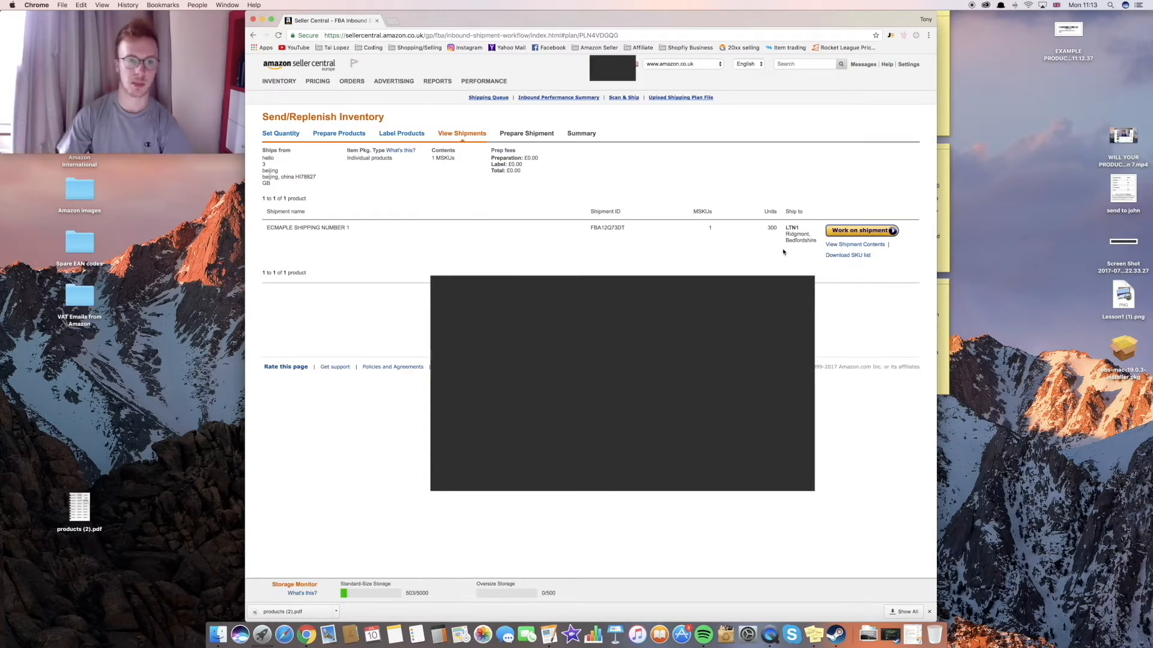
# Open the approved shipment for preparation and choose Other as its own, non-partnered carrier.
pyautogui.click(835, 230)
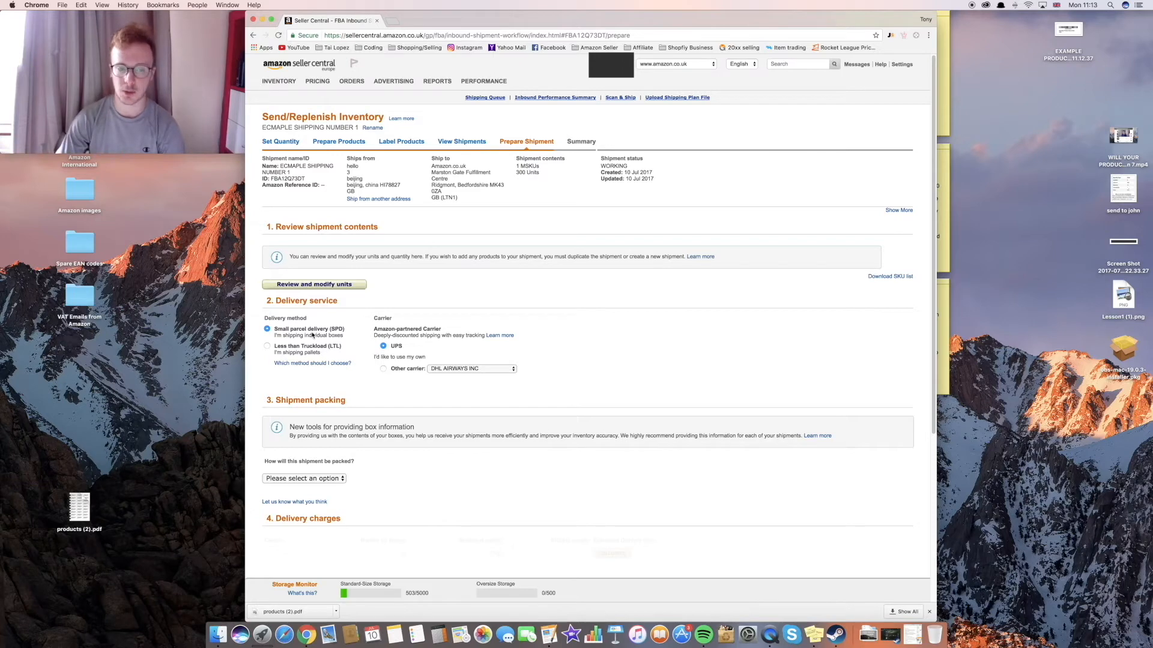
pyautogui.click(384, 369)
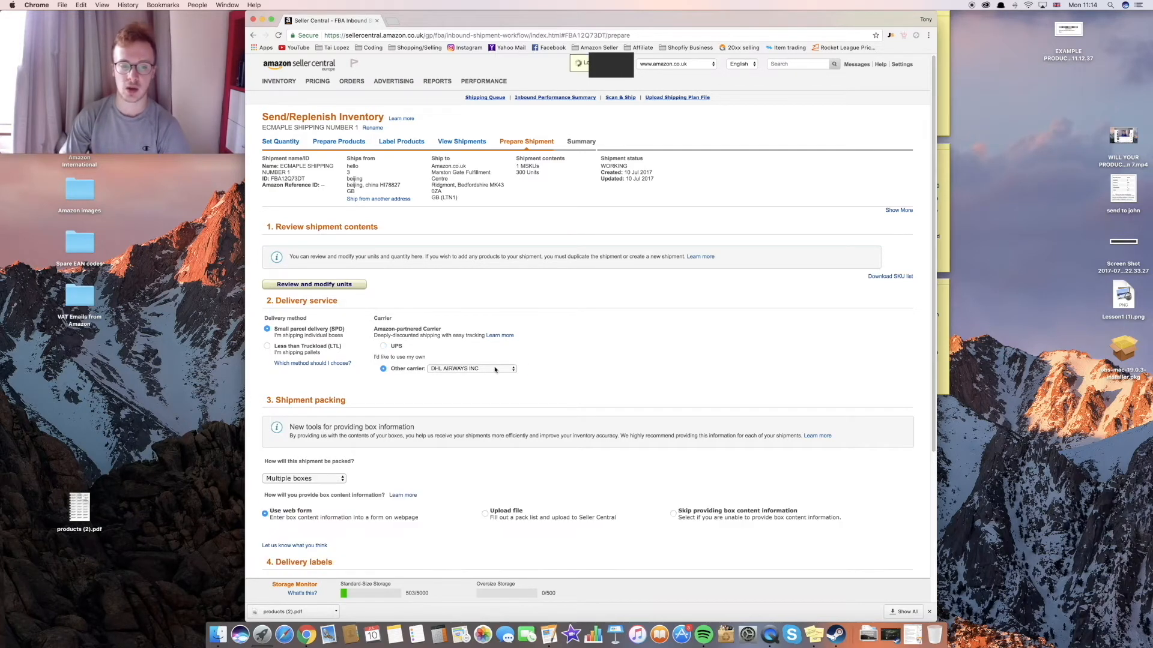
pyautogui.click(474, 369)
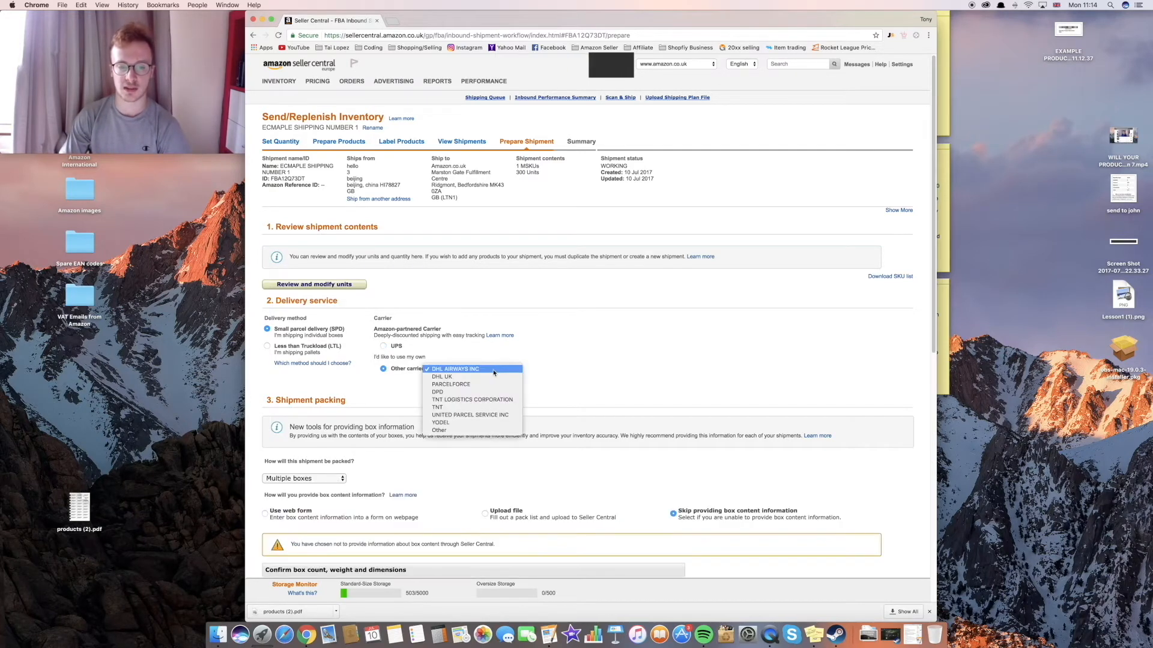
pyautogui.click(475, 430)
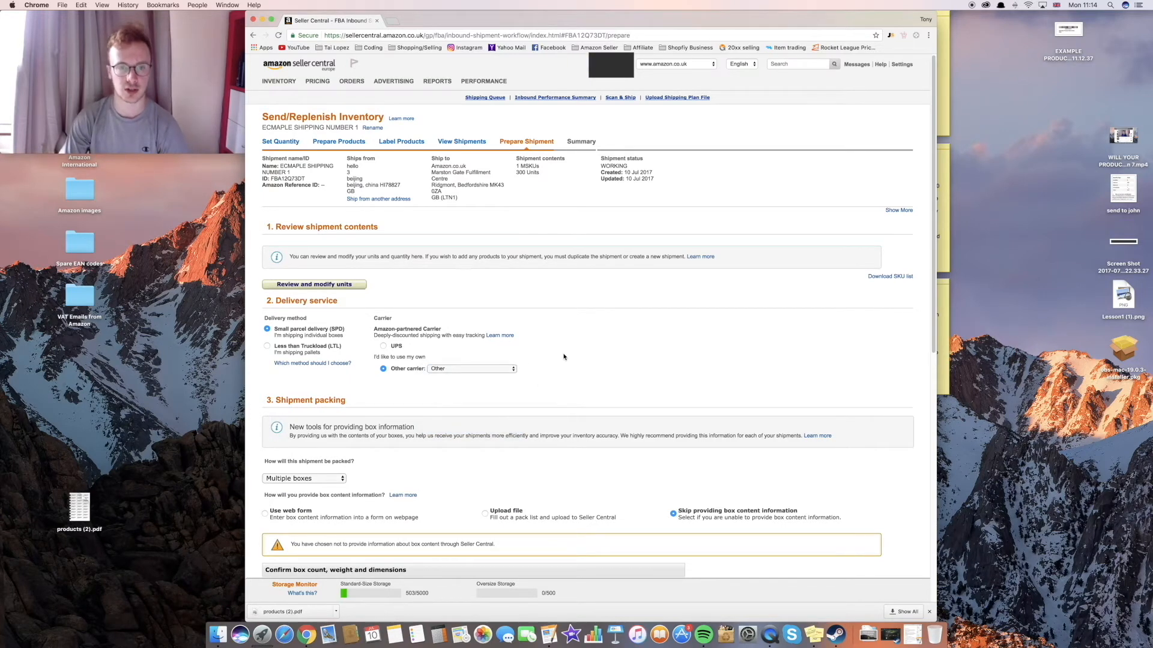
# Keep the shipment packed as Multiple boxes and set the total number of boxes to 5.
pyautogui.scroll(-5, 563, 357)
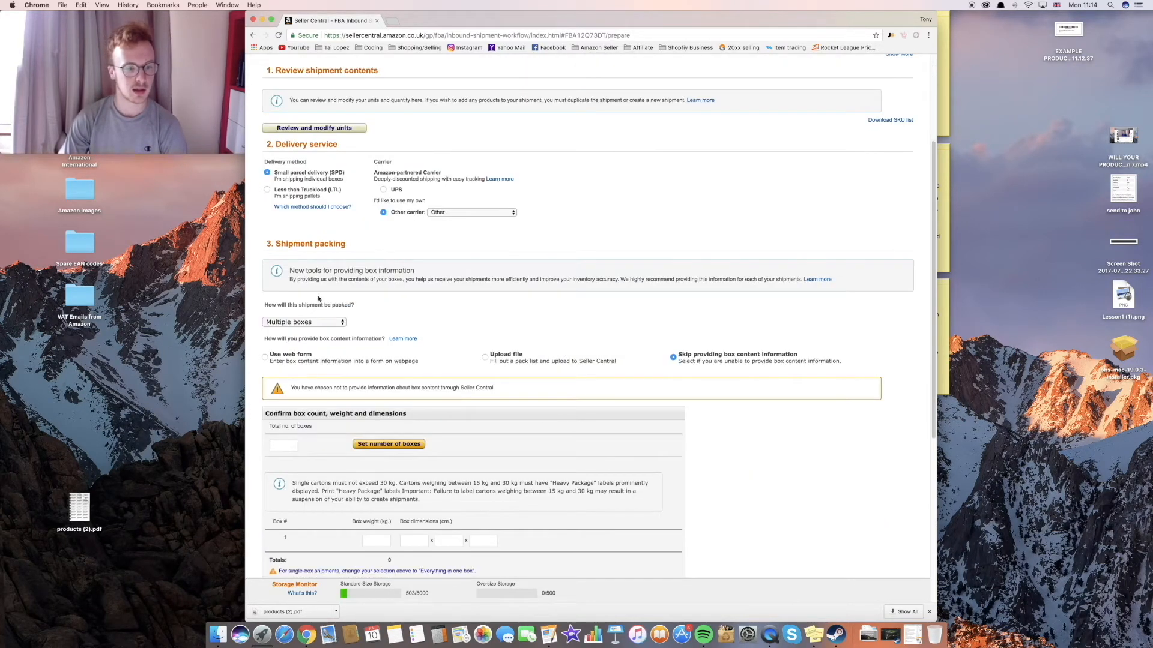
pyautogui.click(315, 325)
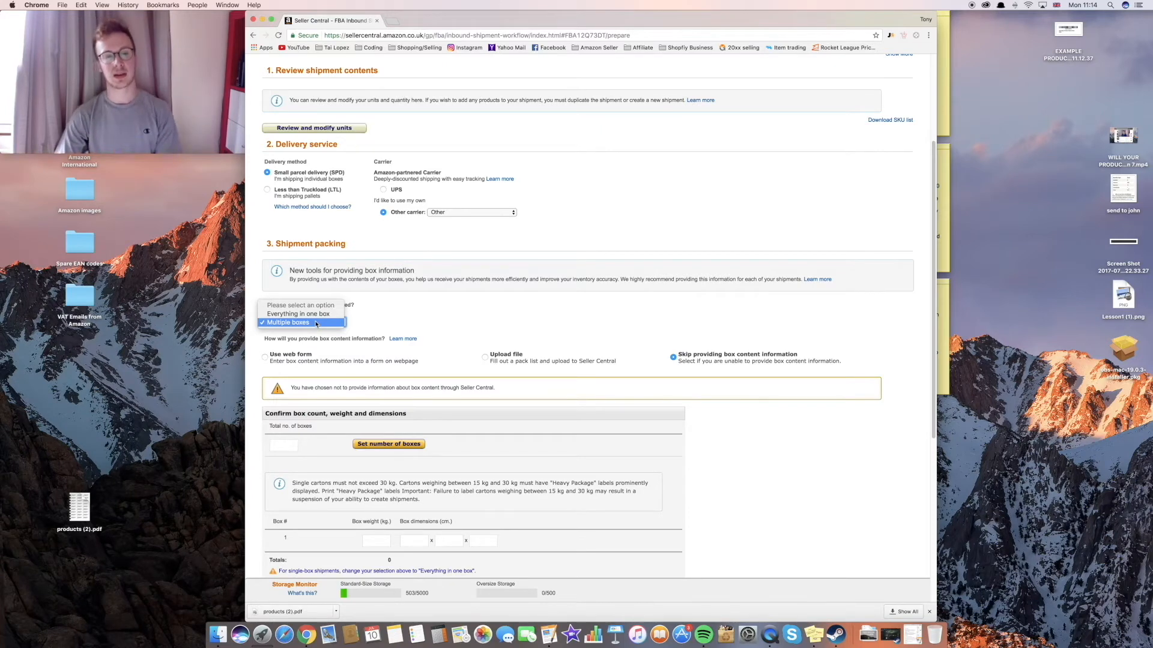
pyautogui.click(317, 323)
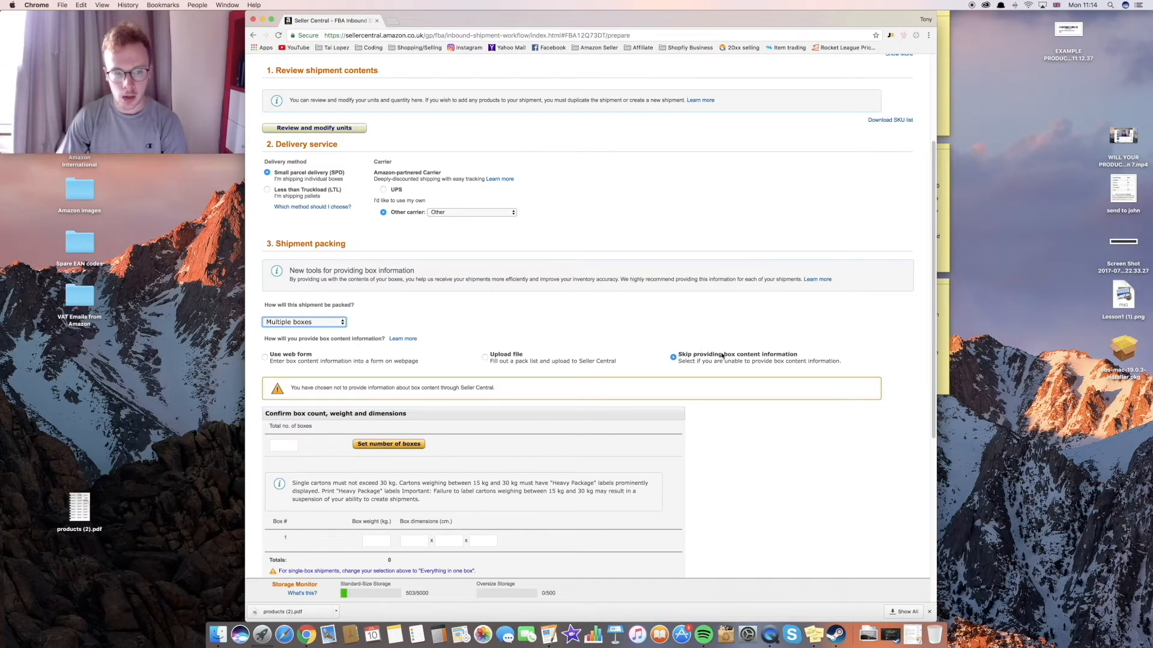
pyautogui.scroll(-1, 724, 359)
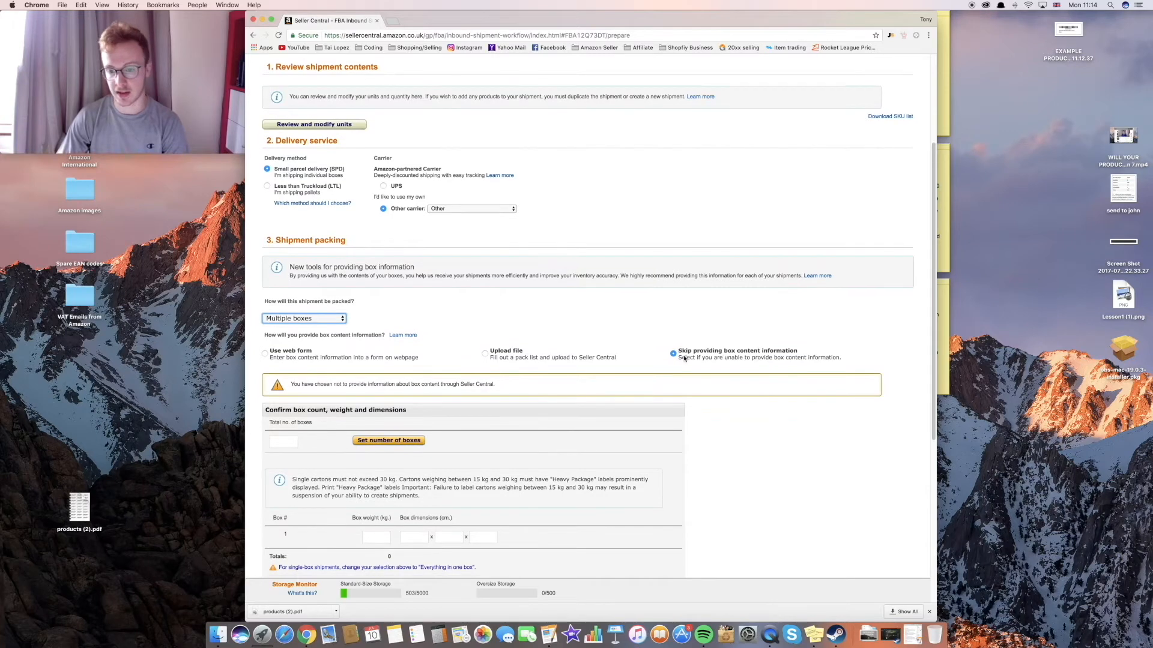
pyautogui.scroll(-10, 726, 399)
pyautogui.scroll(3, 727, 399)
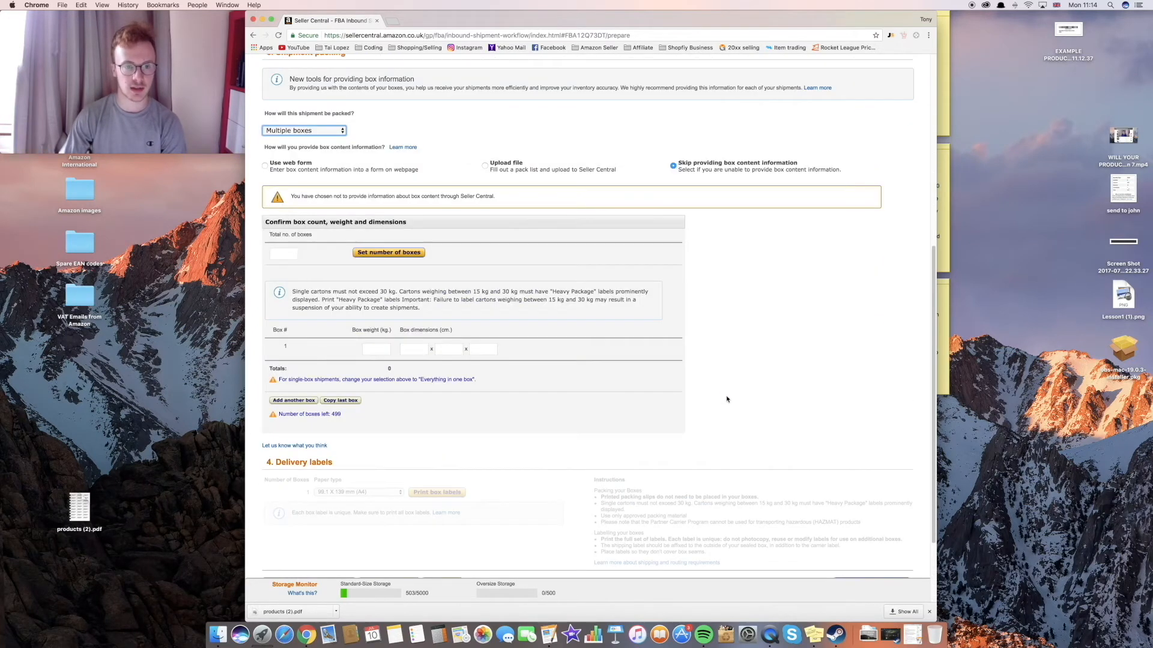
pyautogui.click(282, 253)
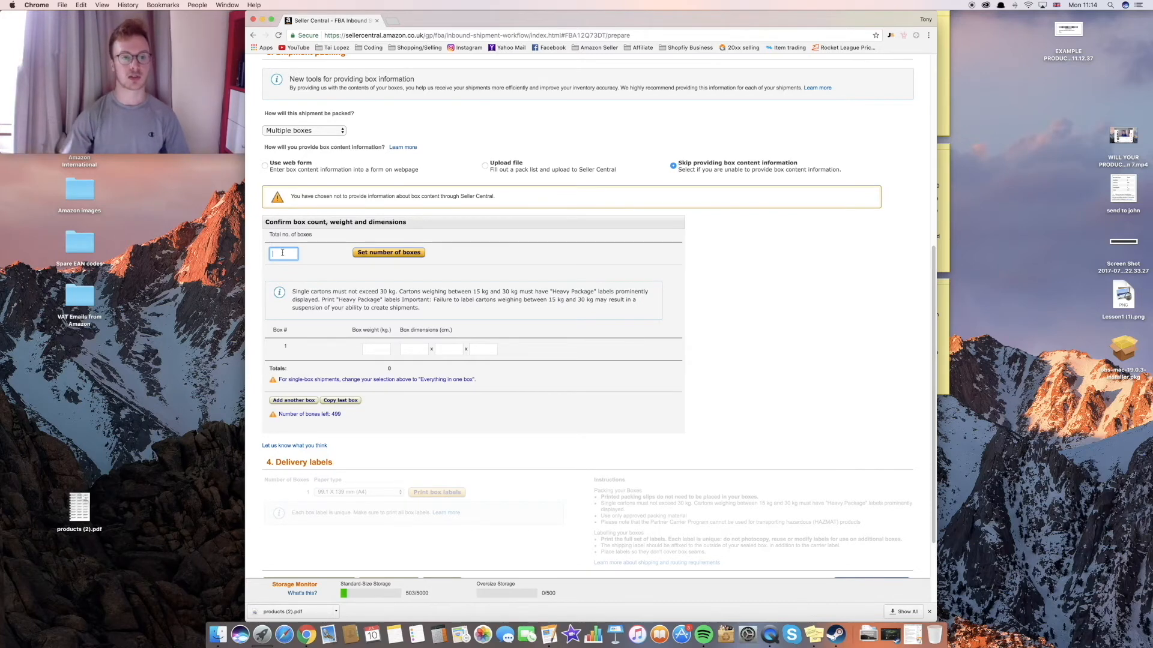
pyautogui.write('5')
pyautogui.click(371, 255)
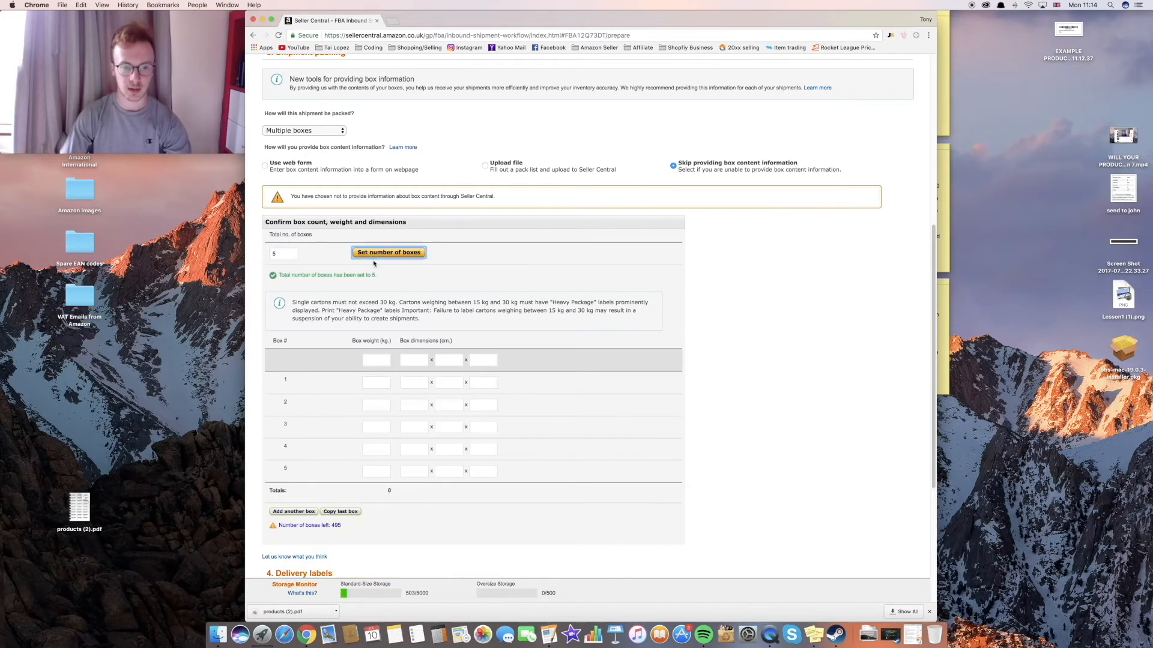
# Set the weight of all boxes to 10 kg and their dimensions to 10 x 10 x 10 cm.
pyautogui.scroll(-1, 540, 363)
pyautogui.click(379, 348)
pyautogui.write('10')
pyautogui.click(424, 355)
pyautogui.write('10')
pyautogui.press('Tab')
pyautogui.write('10')
pyautogui.press('Tab')
pyautogui.write('10')
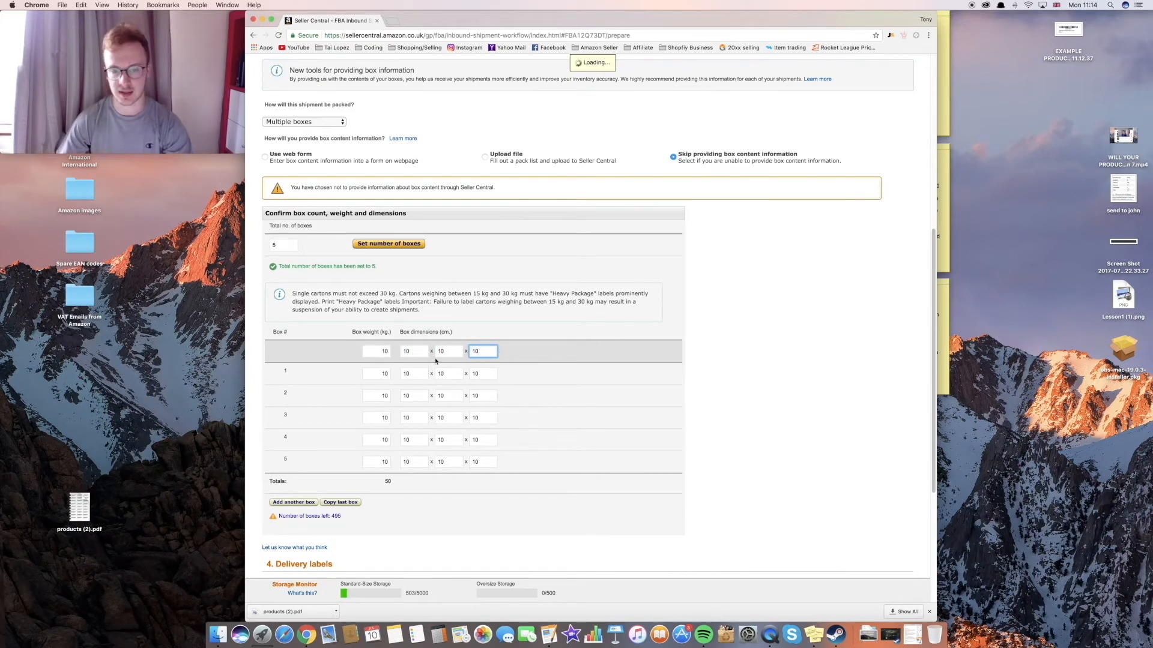
pyautogui.click(522, 326)
# Read the note on the carton weight limit and the Heavy Package labelling requirement.
pyautogui.moveTo(292, 293); pyautogui.dragTo(423, 310)
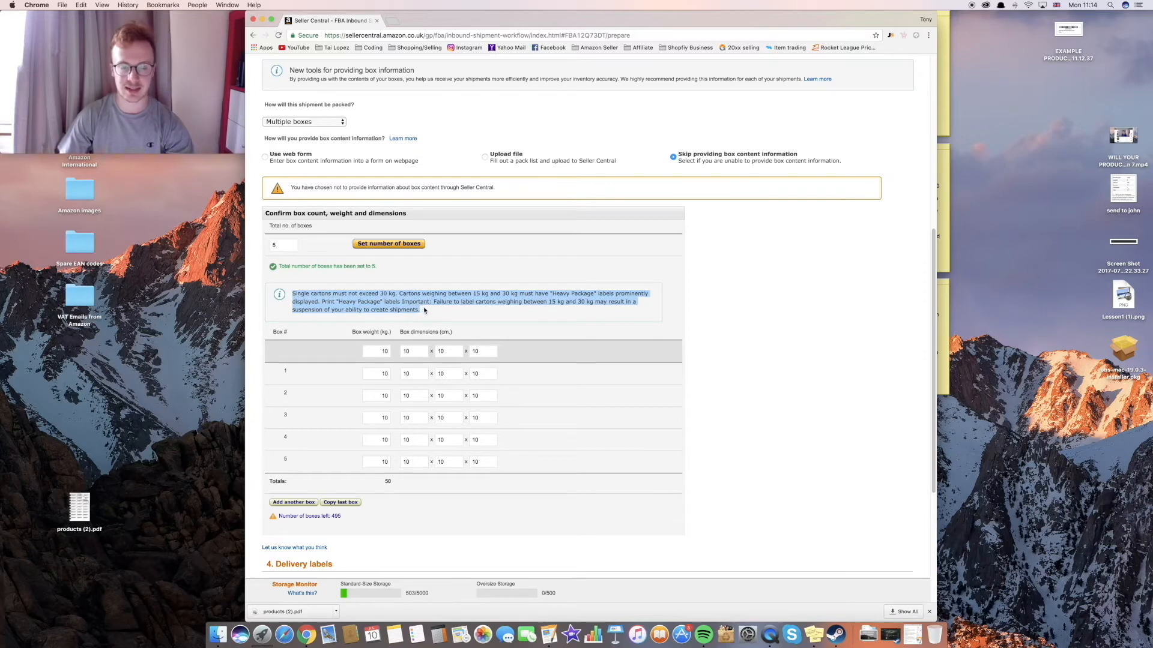
pyautogui.click(423, 310)
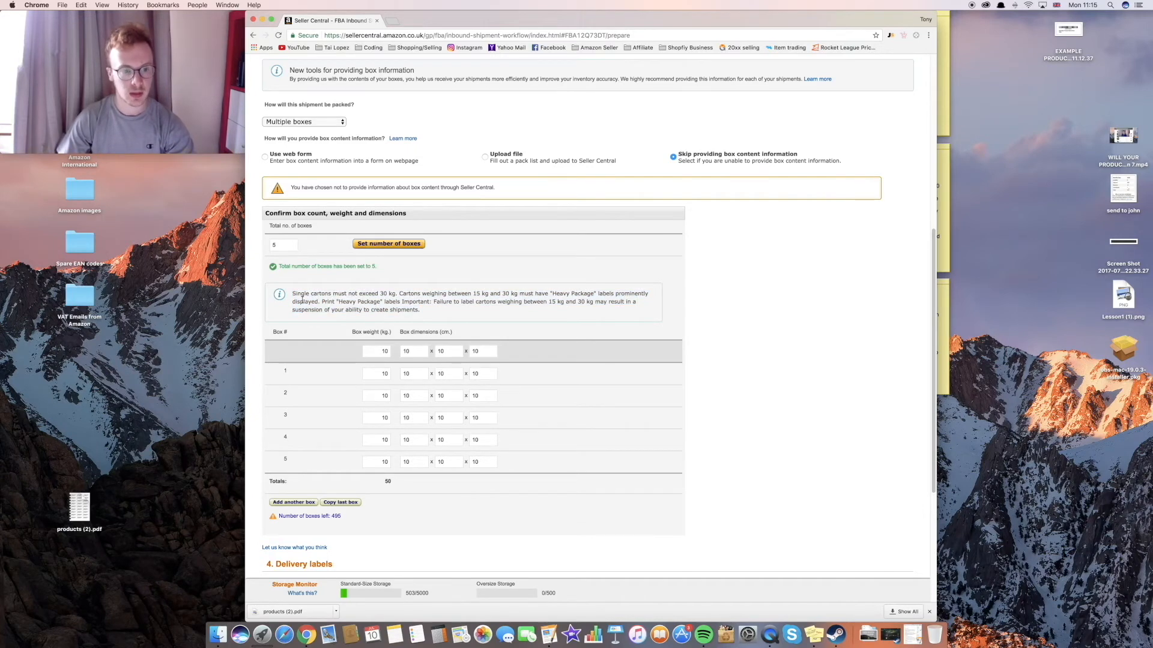
pyautogui.moveTo(304, 294); pyautogui.dragTo(333, 295)
pyautogui.click(350, 296)
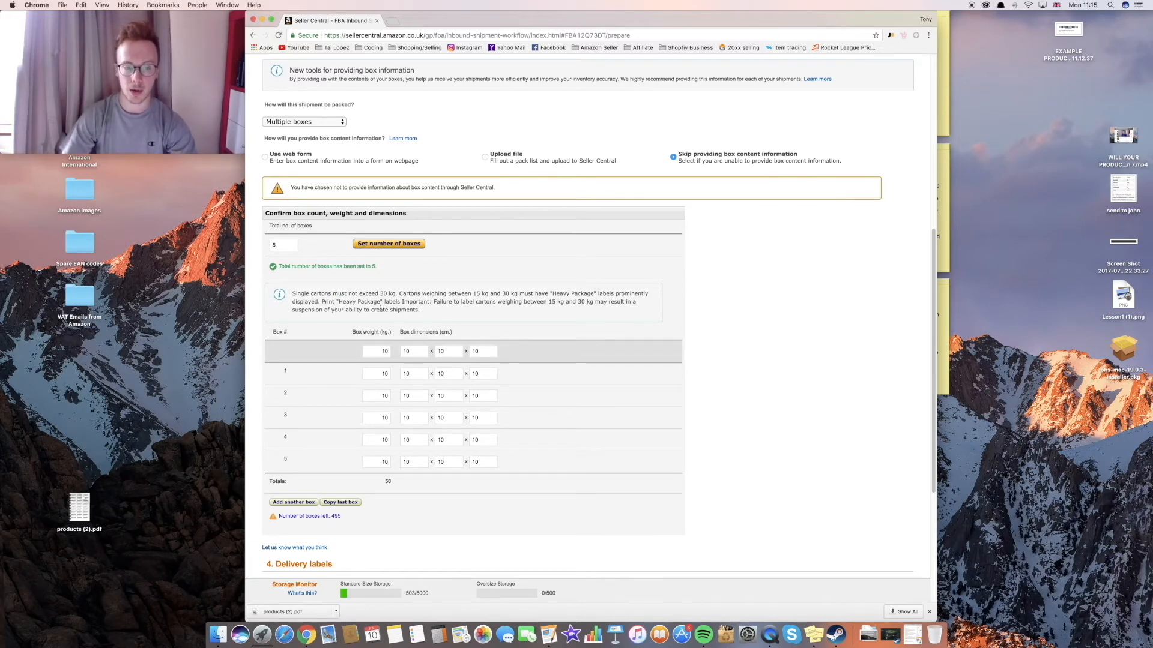
pyautogui.moveTo(333, 297); pyautogui.dragTo(378, 306)
pyautogui.click(418, 311)
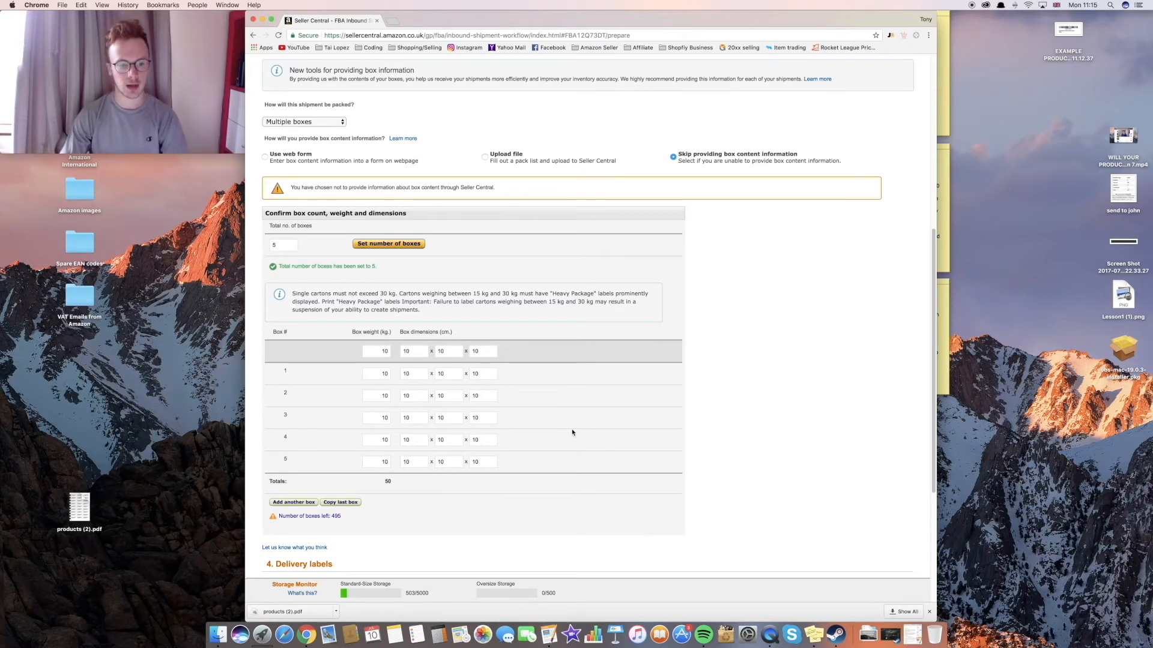
# Generate the box labels for the 5 boxes on 99.1 x 139 mm (A4) paper and open package (1).pdf.
pyautogui.scroll(-1, 572, 433)
pyautogui.scroll(-1, 534, 397)
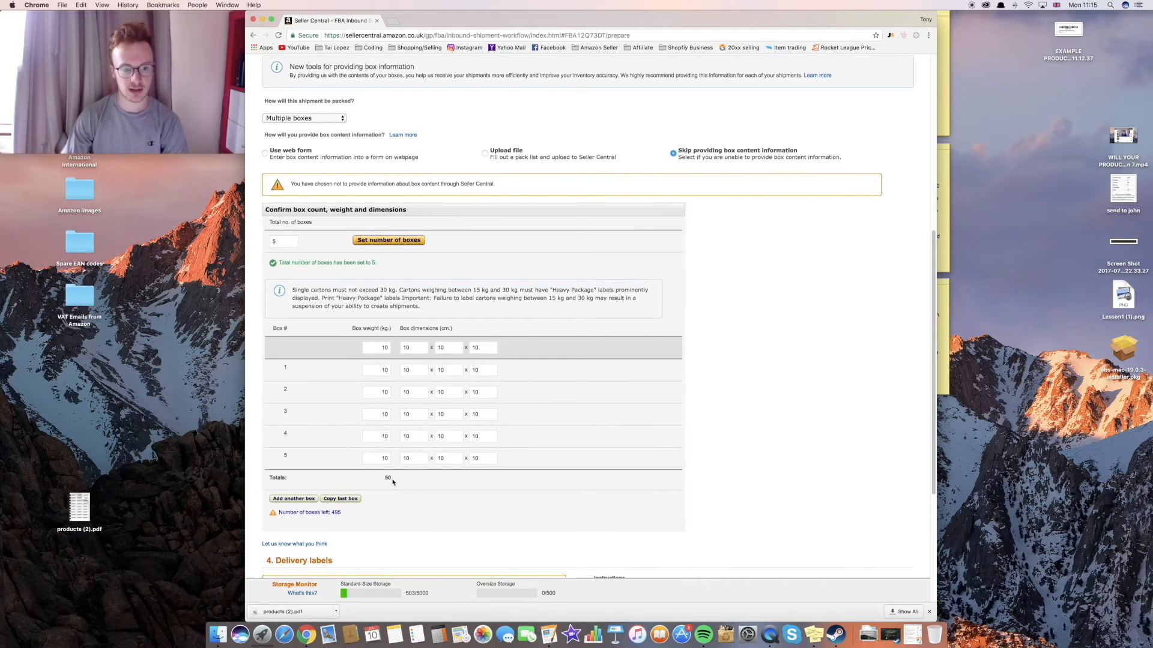
pyautogui.scroll(-5, 491, 435)
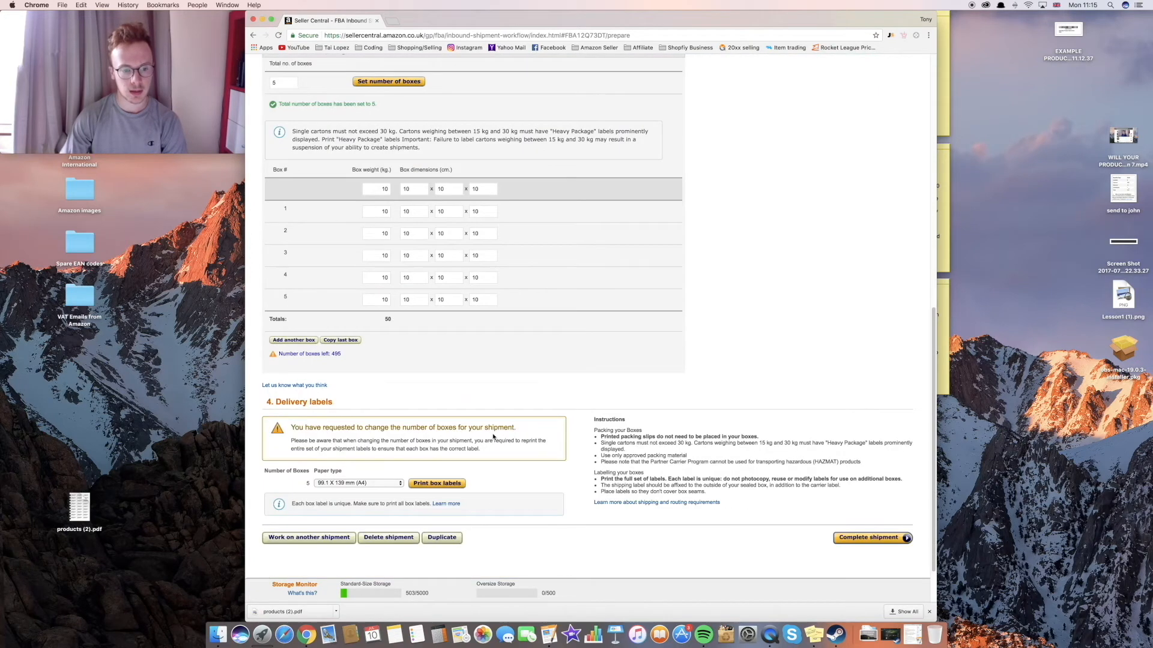
pyautogui.click(451, 427)
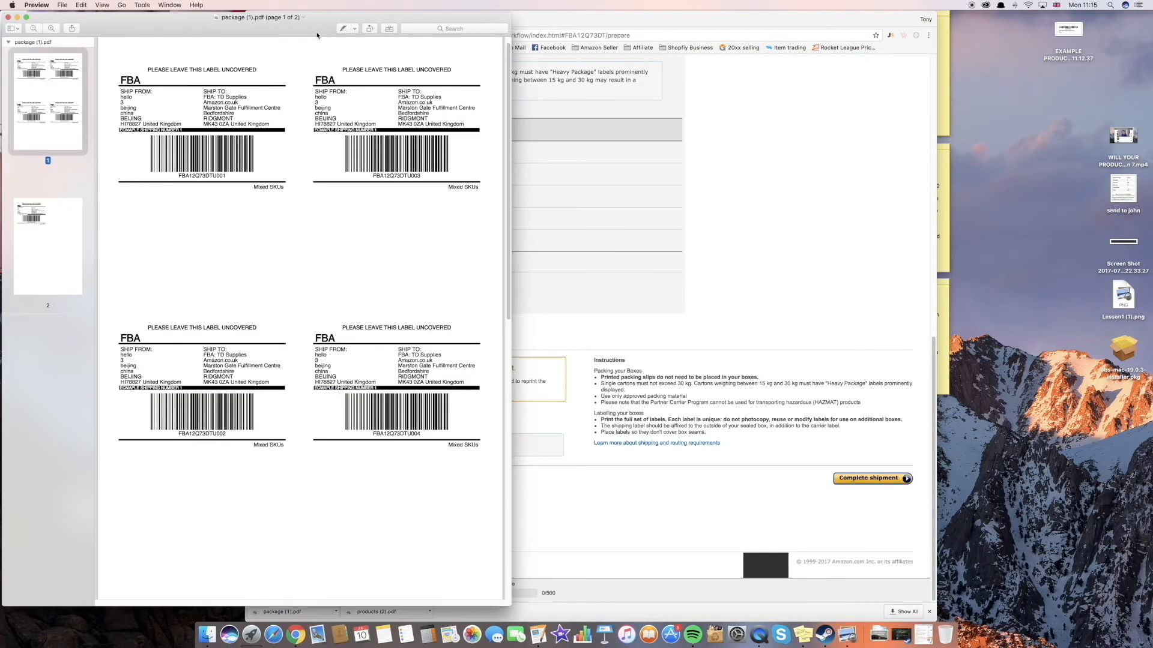
# Examine both pages of box labels in package (1).pdf, including the ship-from and ship-to addresses, and close the file.
pyautogui.moveTo(317, 35); pyautogui.dragTo(650, 39)
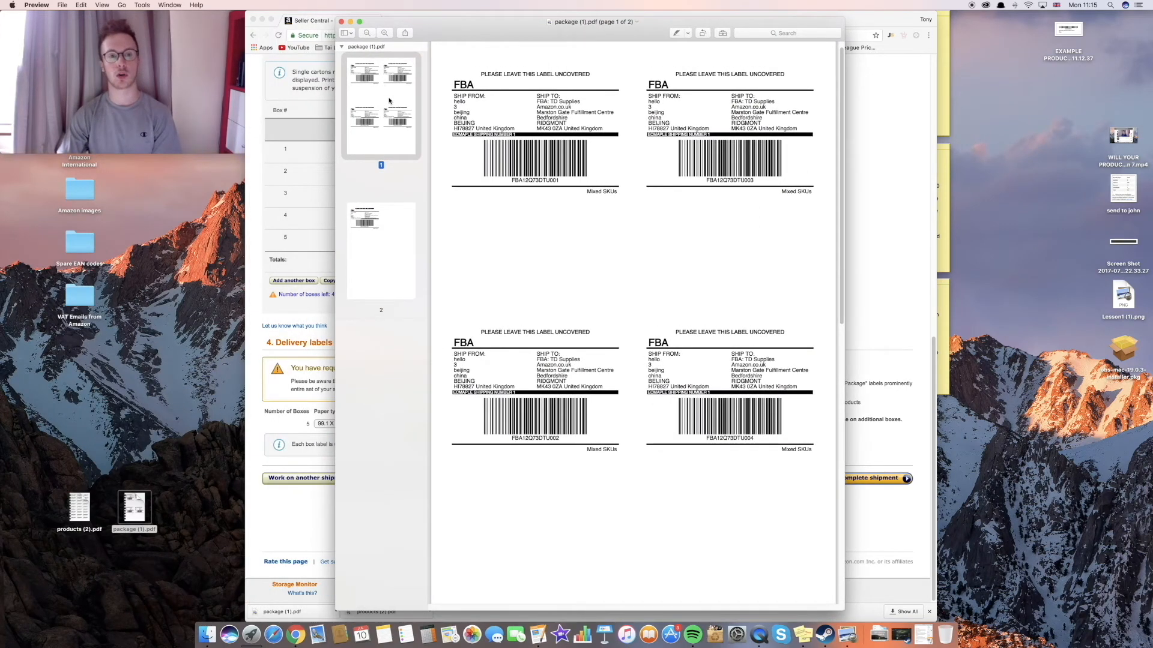
pyautogui.click(389, 250)
pyautogui.click(381, 103)
pyautogui.moveTo(505, 35)
pyautogui.mouseDown()
pyautogui.moveTo(700, 36)
pyautogui.moveTo(494, 42)
pyautogui.mouseUp()
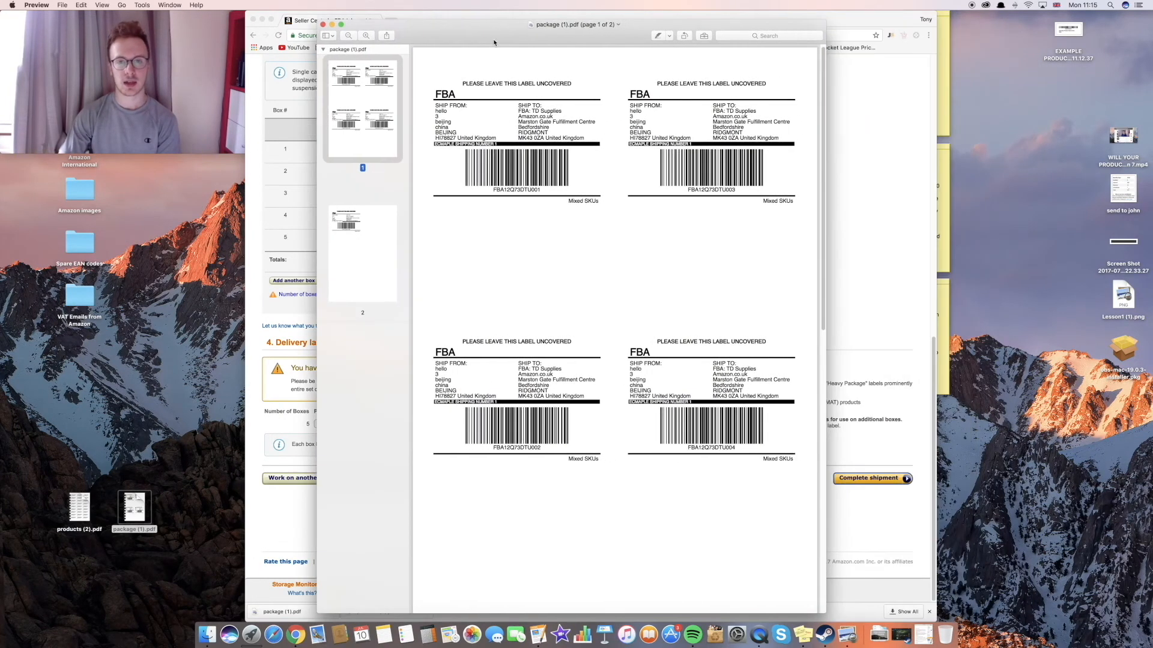
pyautogui.moveTo(519, 109); pyautogui.dragTo(581, 138)
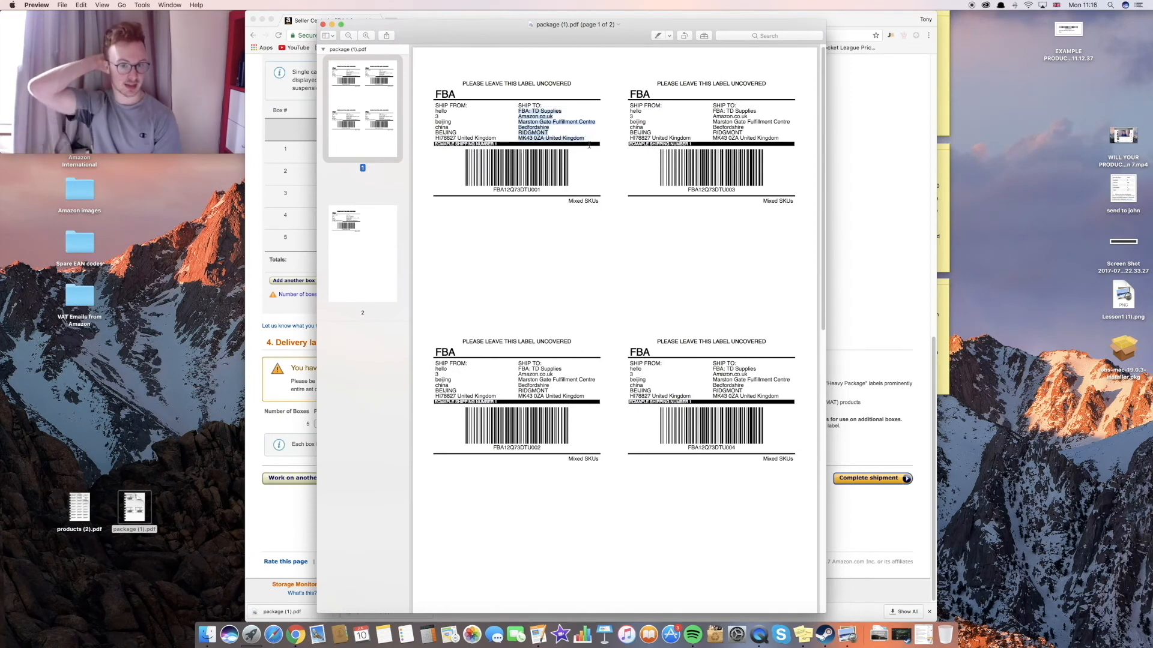
pyautogui.moveTo(591, 44); pyautogui.dragTo(662, 43)
pyautogui.moveTo(502, 104); pyautogui.dragTo(559, 145)
pyautogui.click(654, 194)
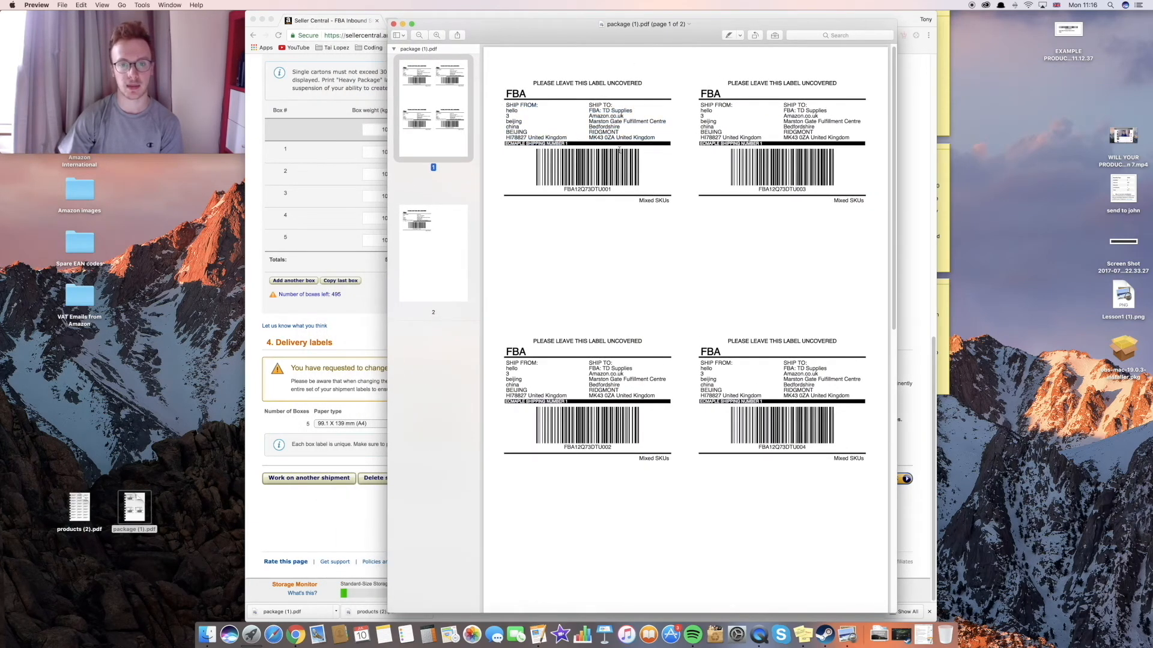
pyautogui.moveTo(396, 29); pyautogui.dragTo(525, 30)
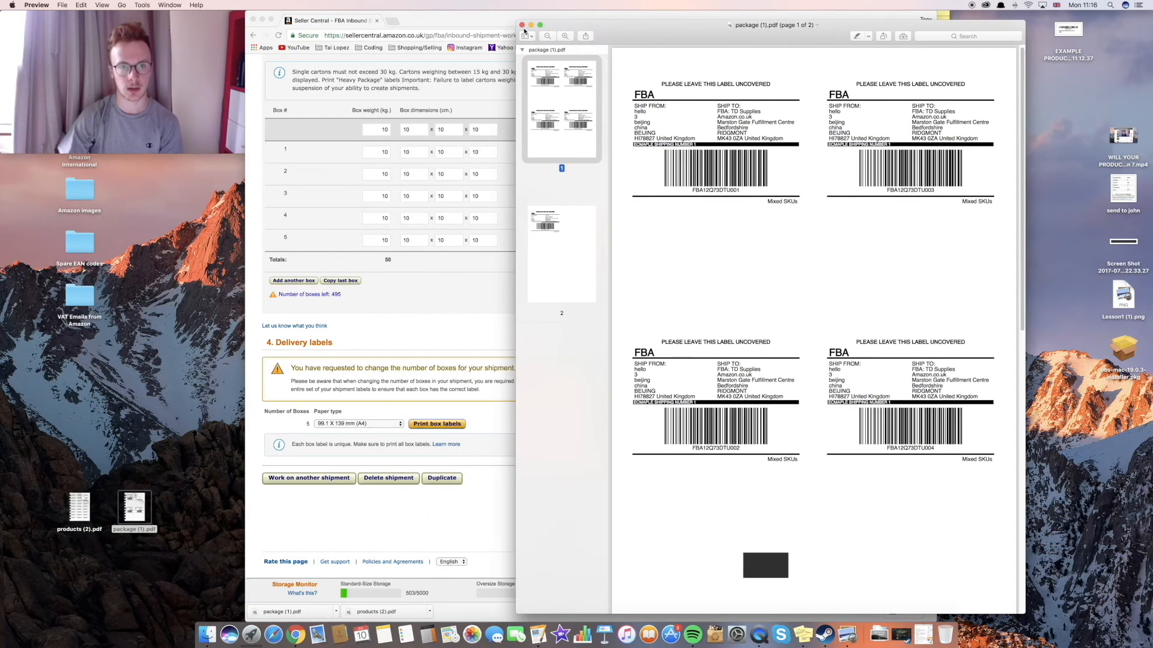
pyautogui.click(522, 25)
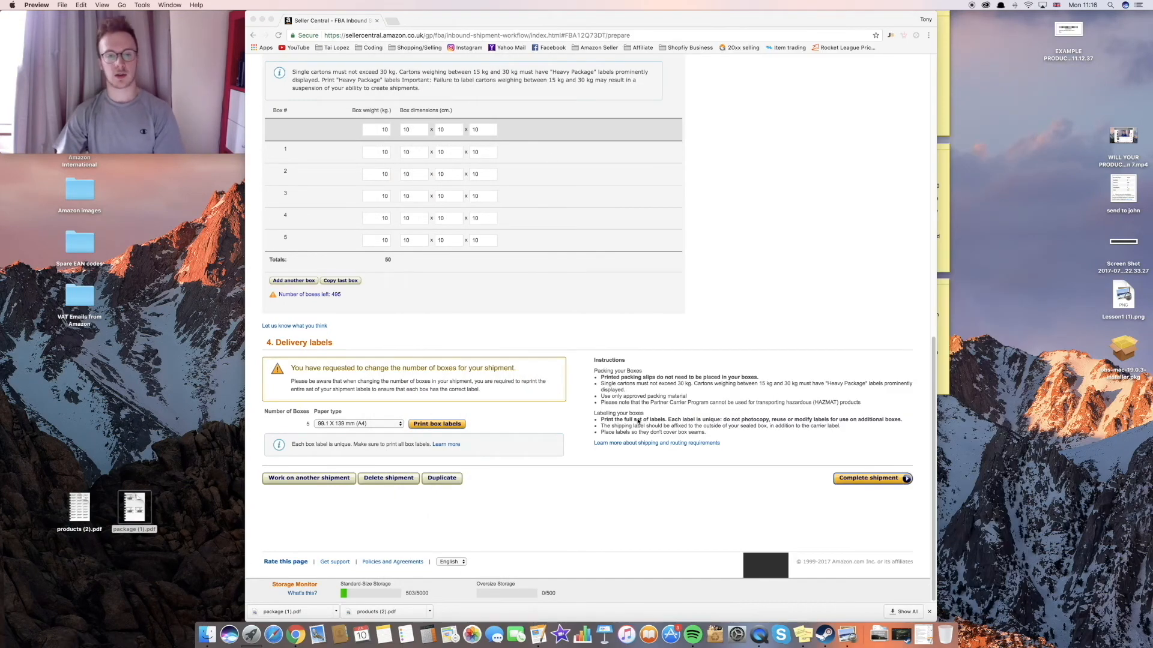
pyautogui.scroll(1, 642, 422)
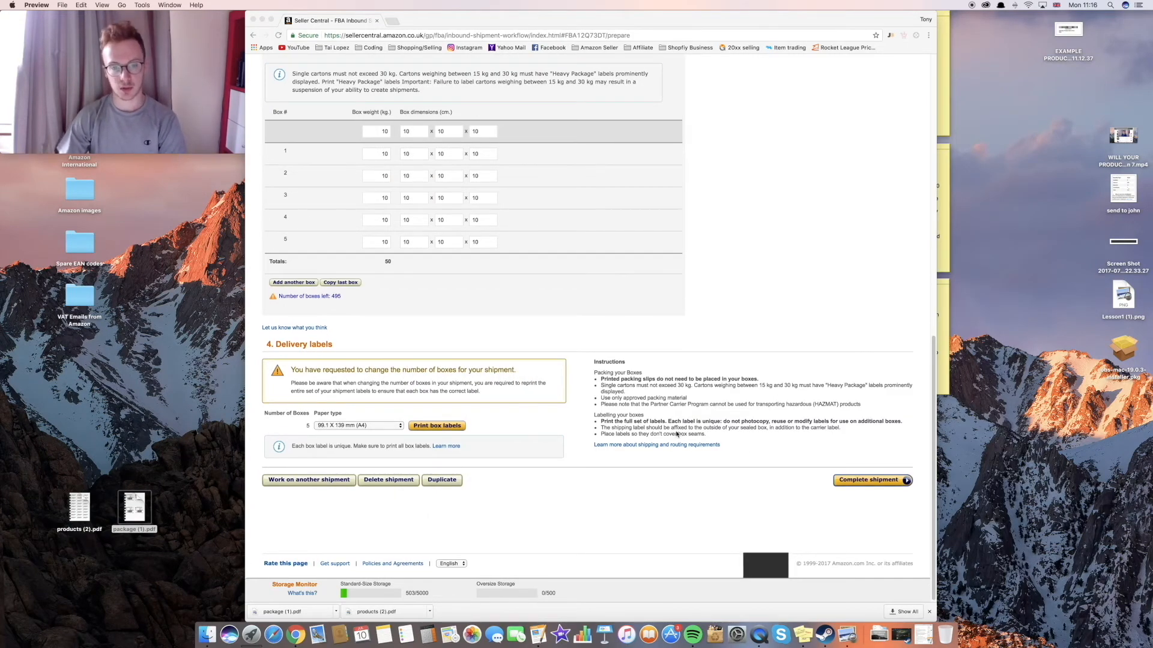
pyautogui.scroll(15, 677, 434)
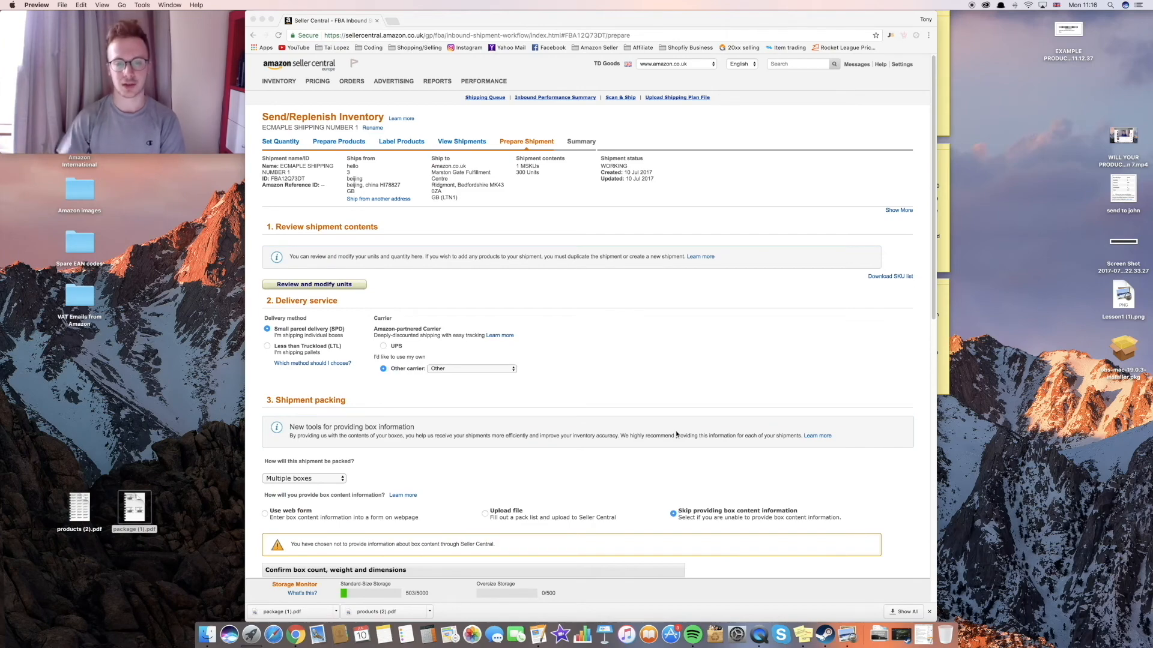
pyautogui.scroll(-15, 677, 433)
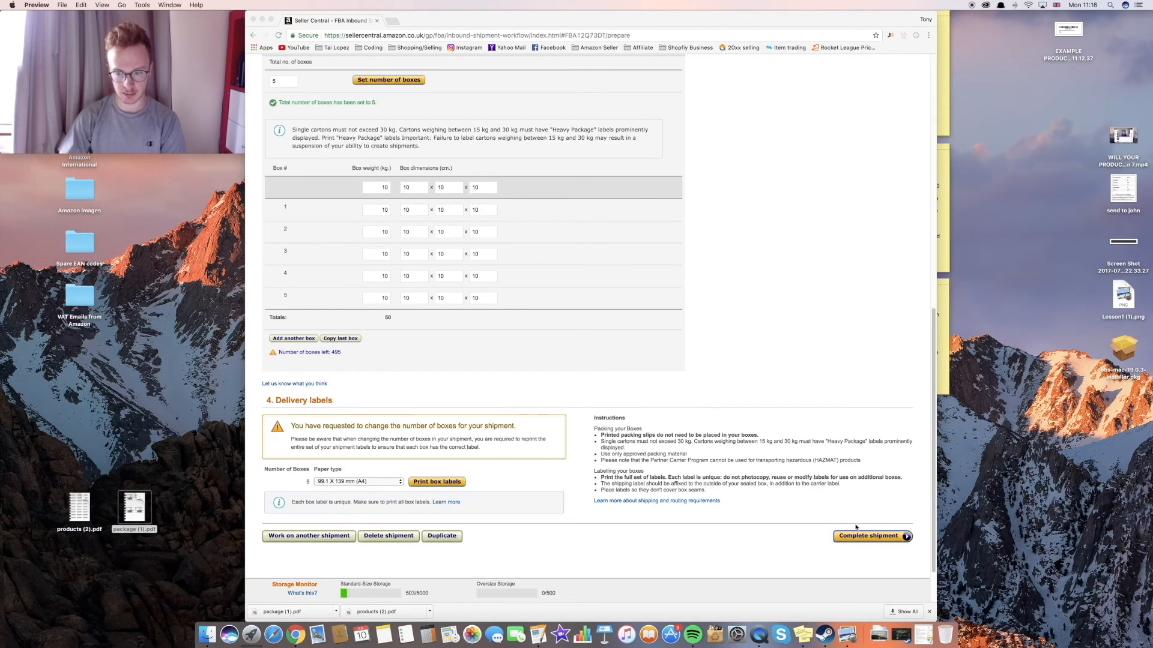
pyautogui.scroll(15, 698, 359)
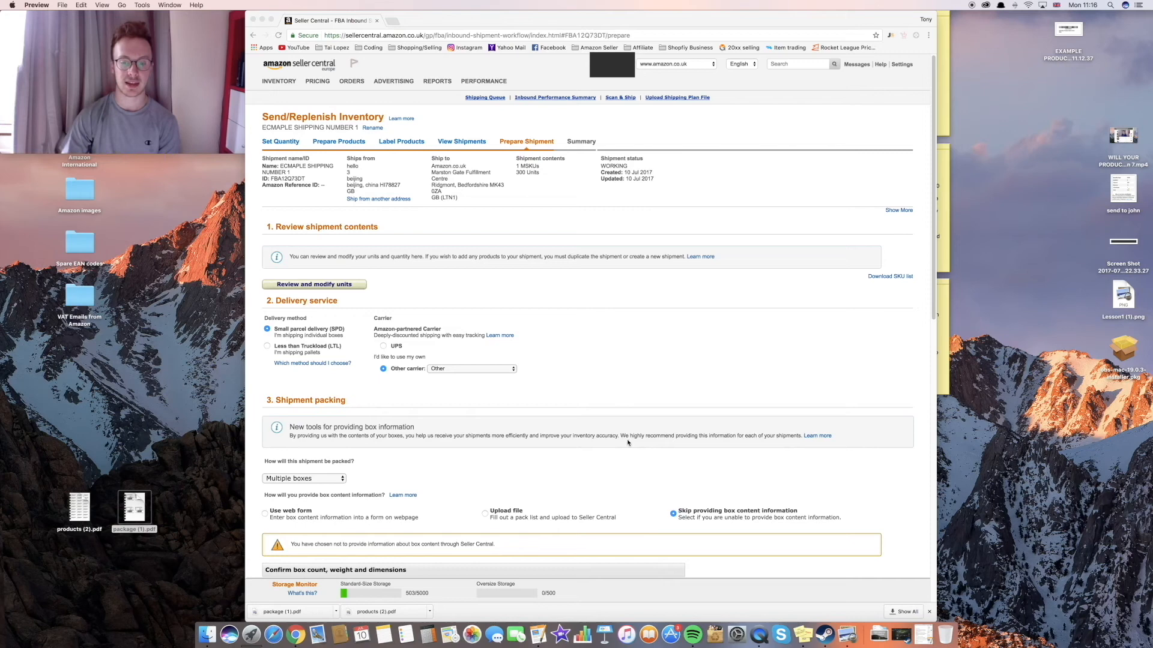
pyautogui.scroll(-2, 628, 443)
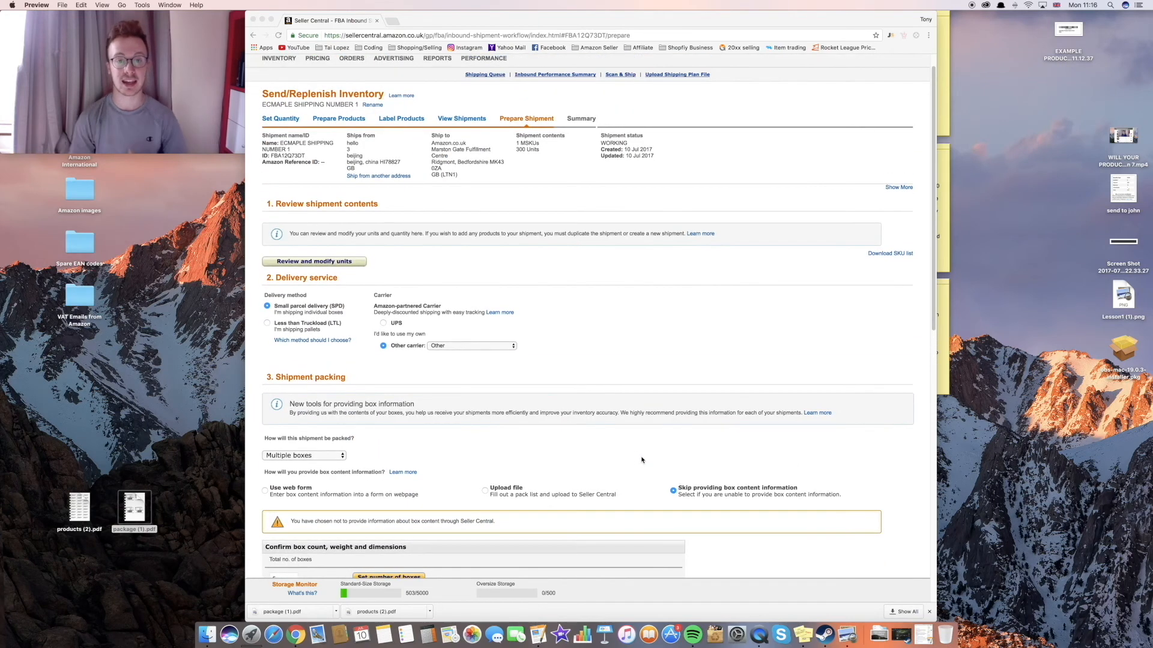